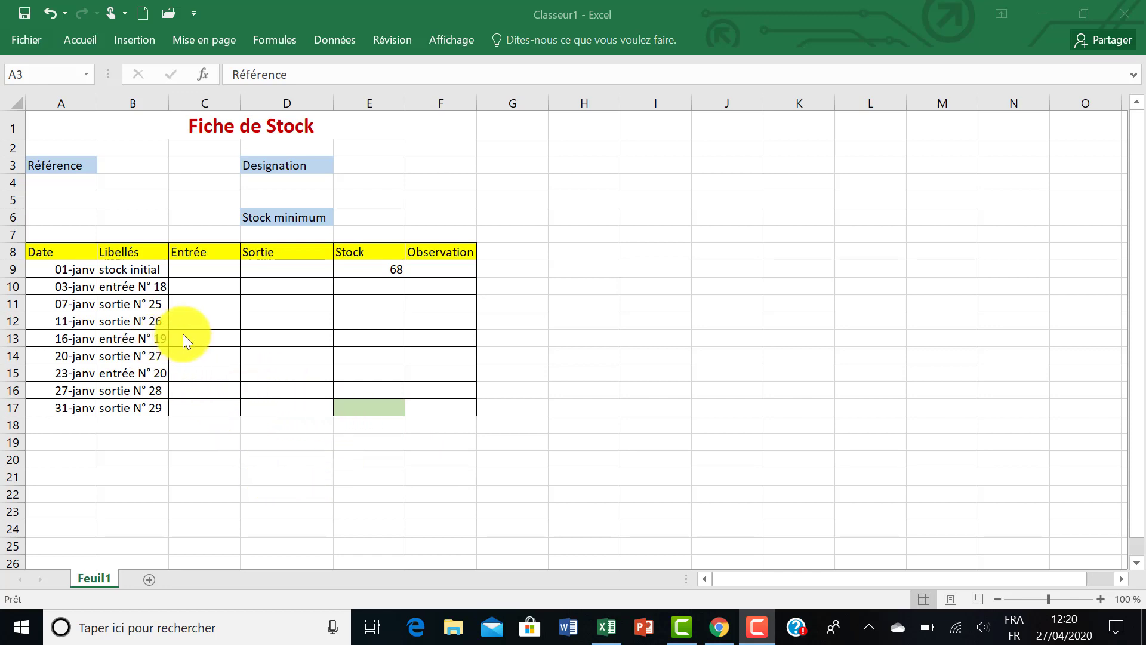
Enter 50 as the Stock minimum value in cell E6
left_click(46, 267)
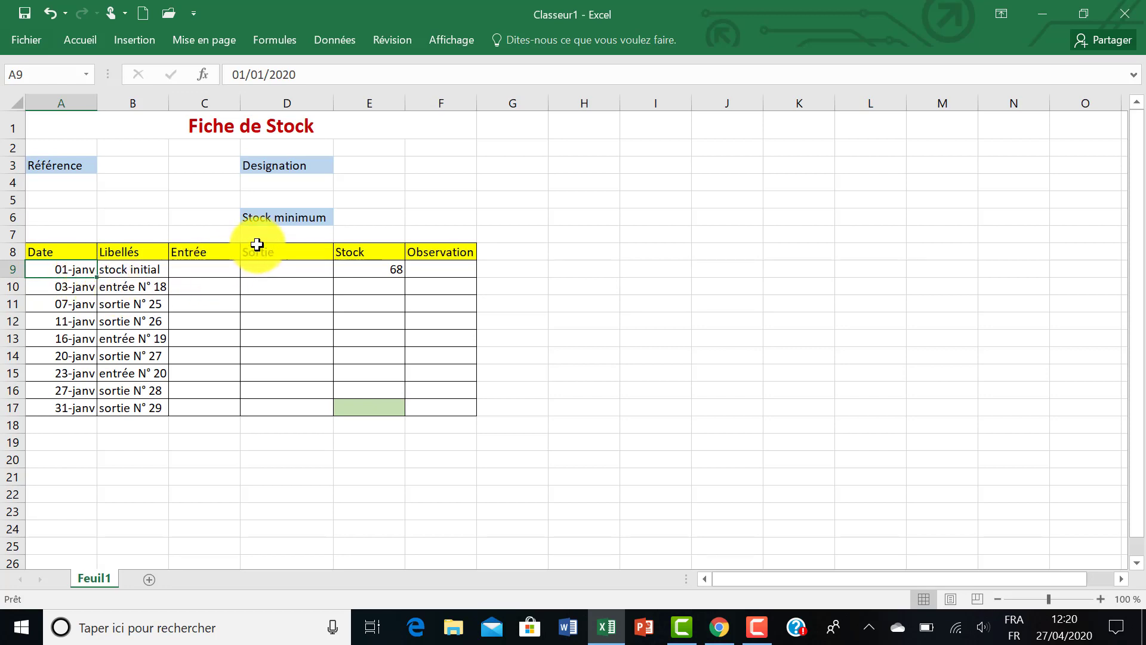
left_click(351, 221)
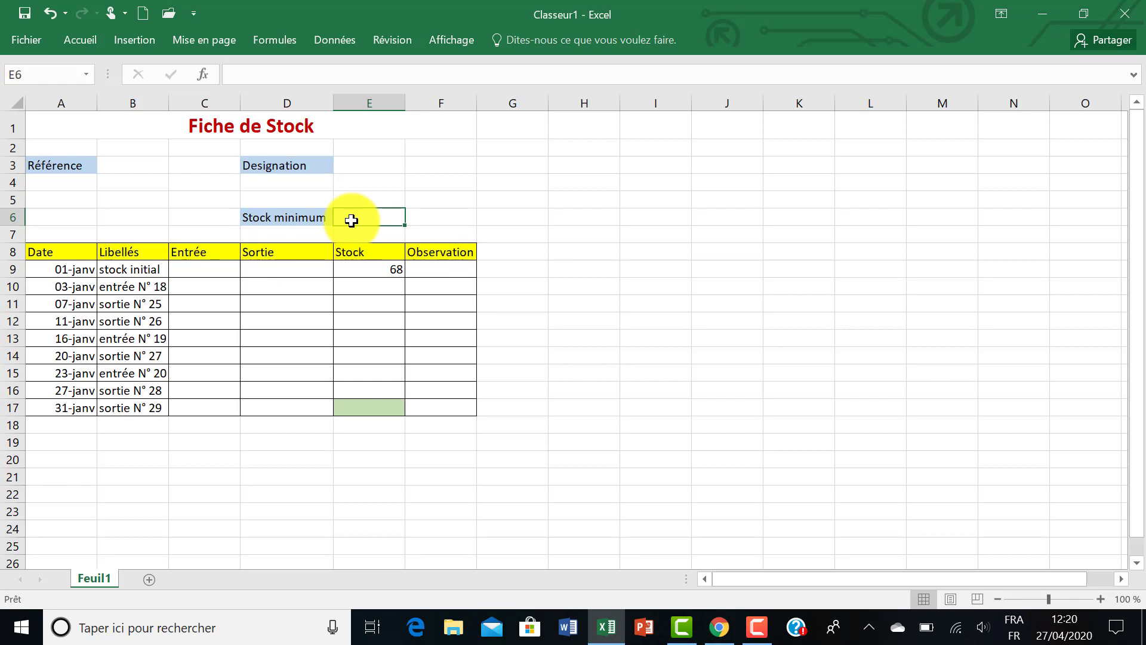
type("50")
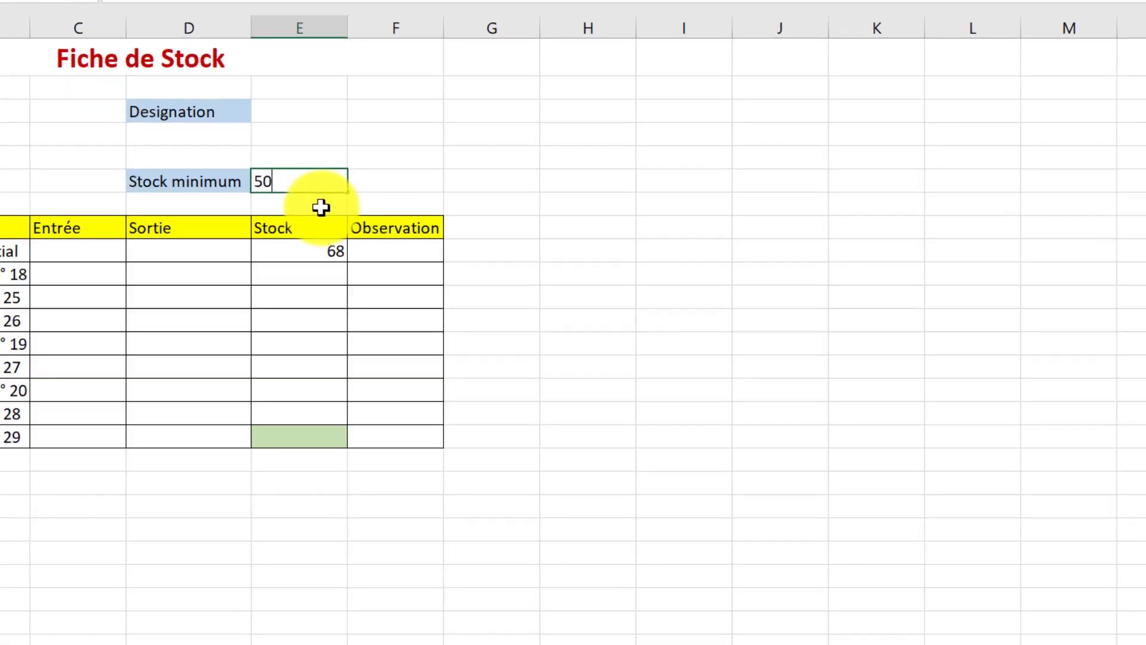
key("Return")
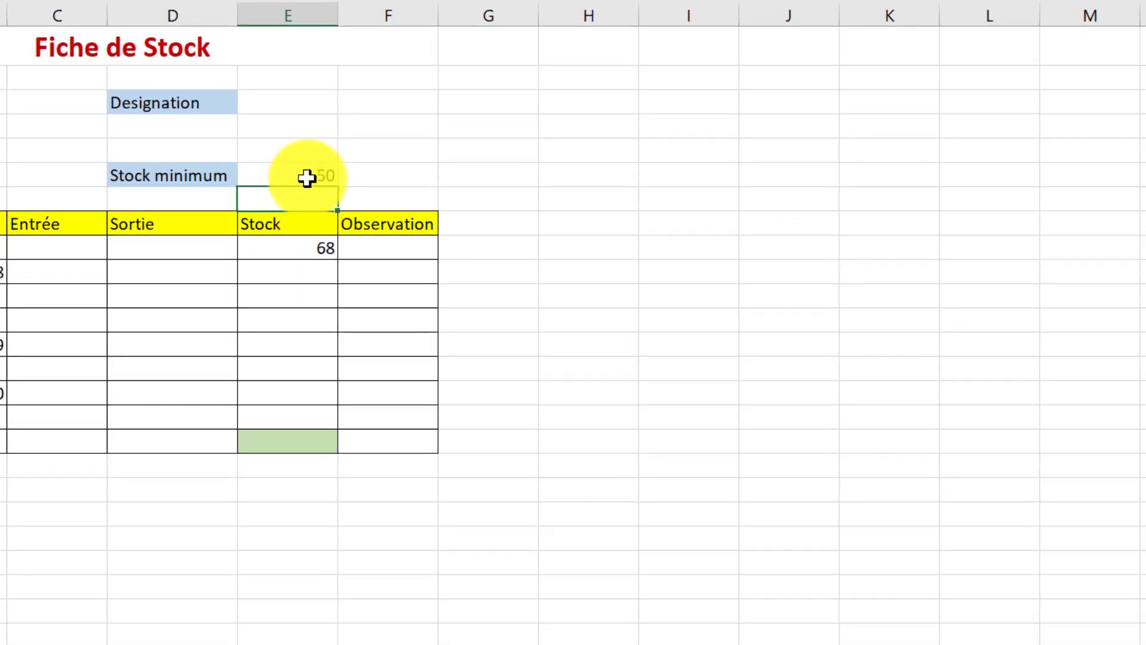
Define the name "minimum" for cell E6, with the whole workbook (Classeur) as its scope
left_click(306, 177)
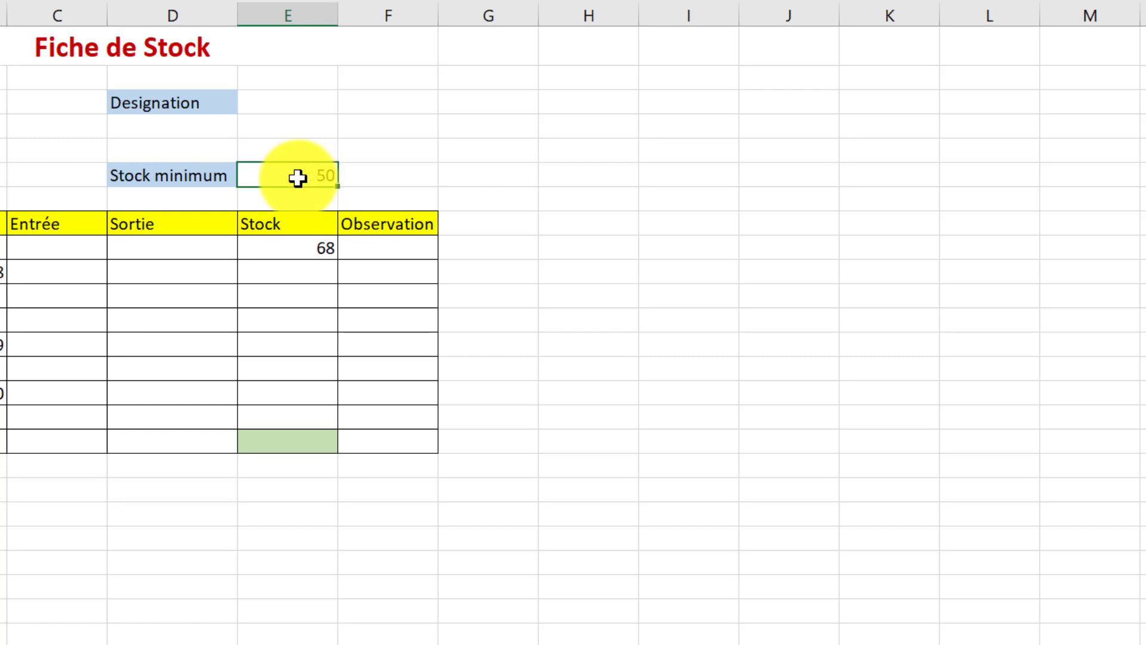
right_click(299, 177)
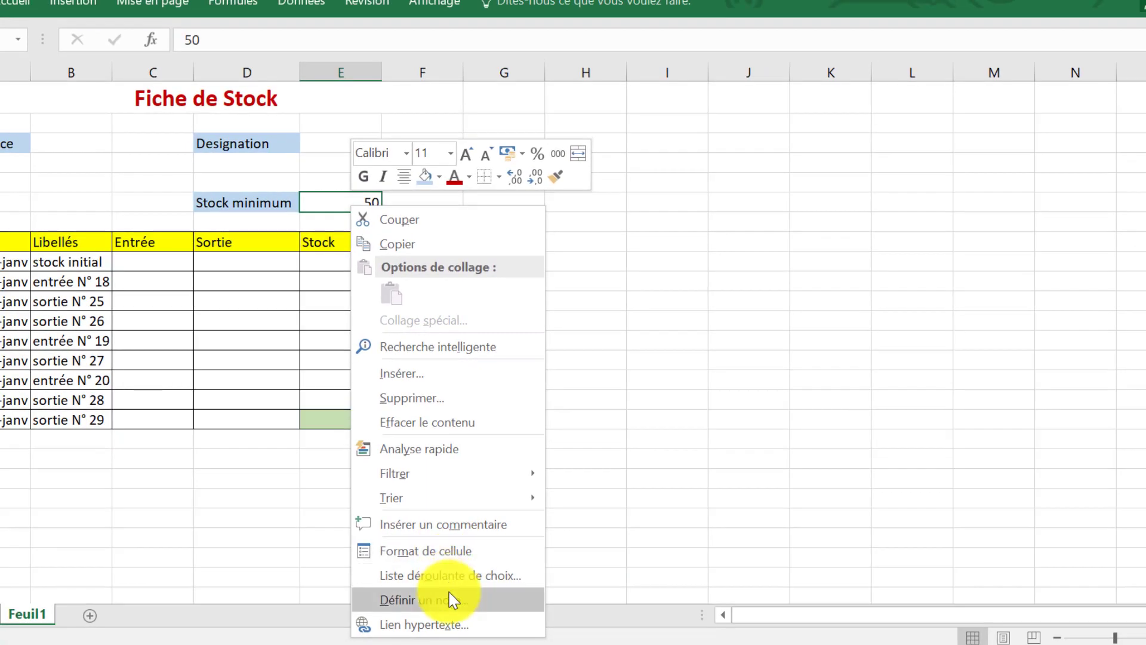
left_click(452, 599)
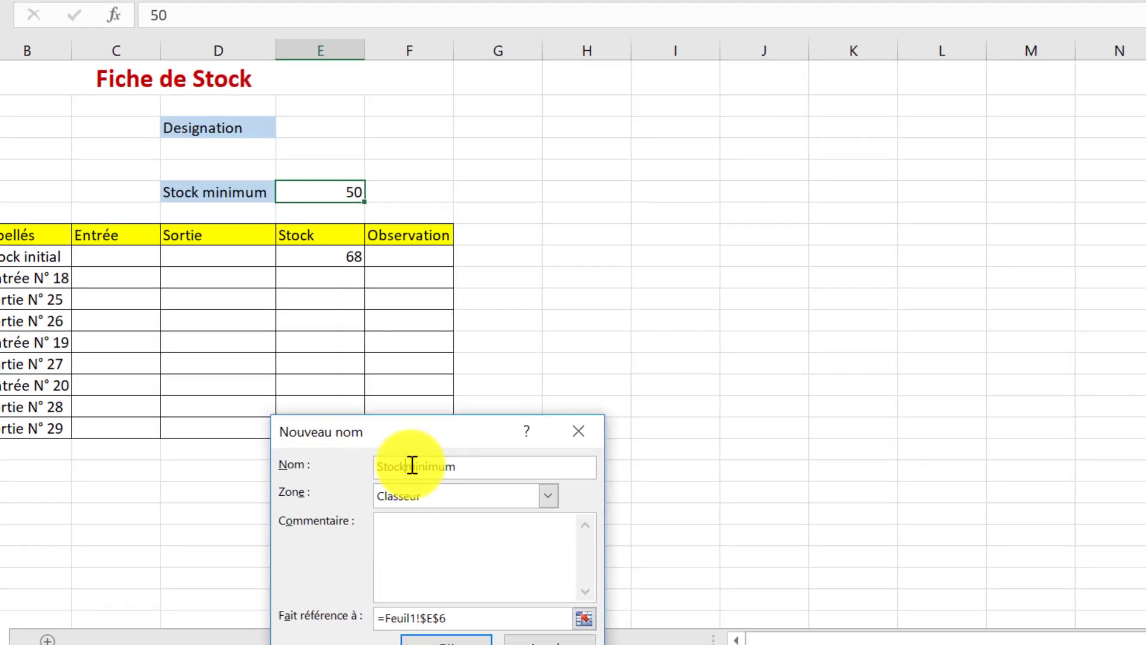
key("BackSpace")
key("BackSpace")
key("BackSpace")
key("BackSpace")
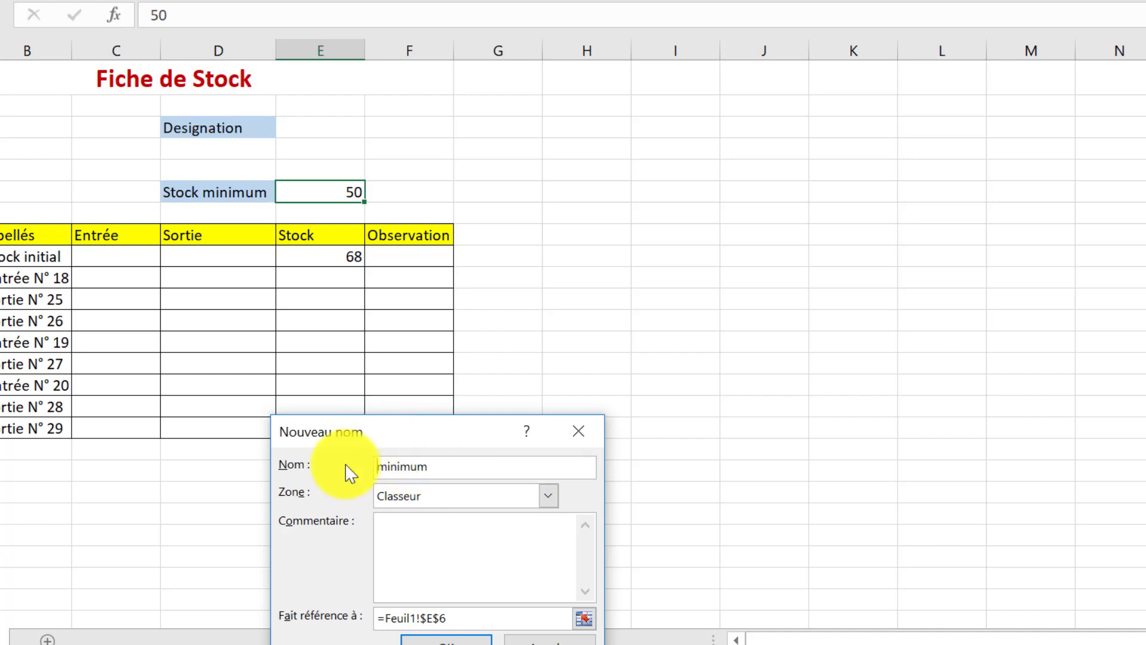
left_click(442, 637)
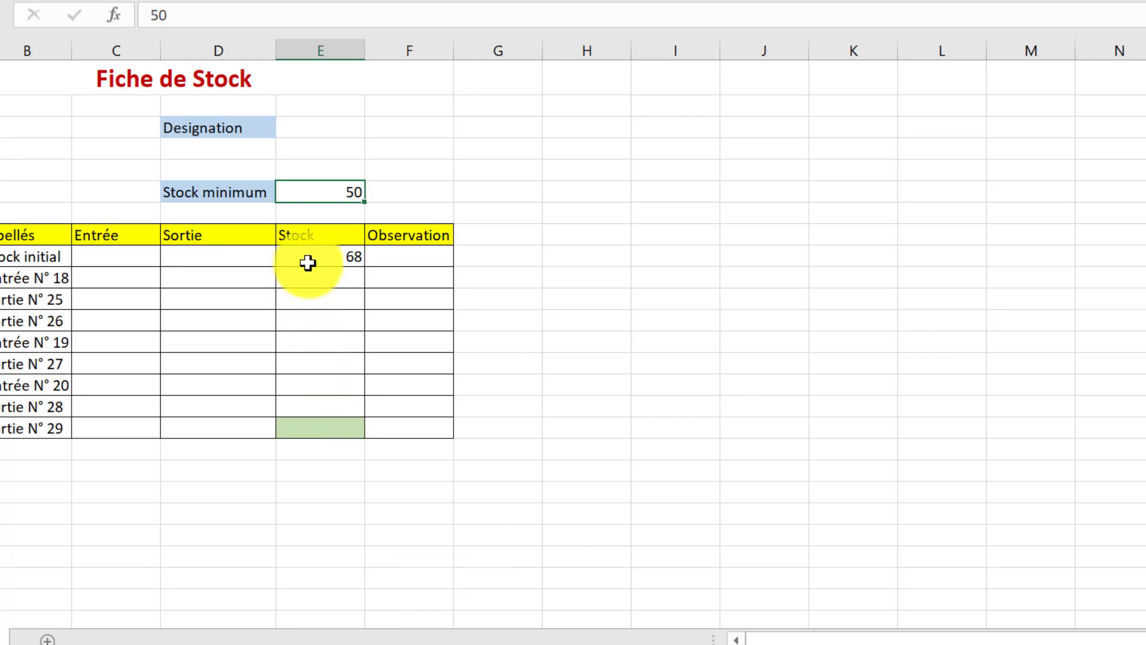
Calculate the running stock in E10 with the formula =E9+C10-D10 and copy it down the Stock column to E17
left_click(336, 254)
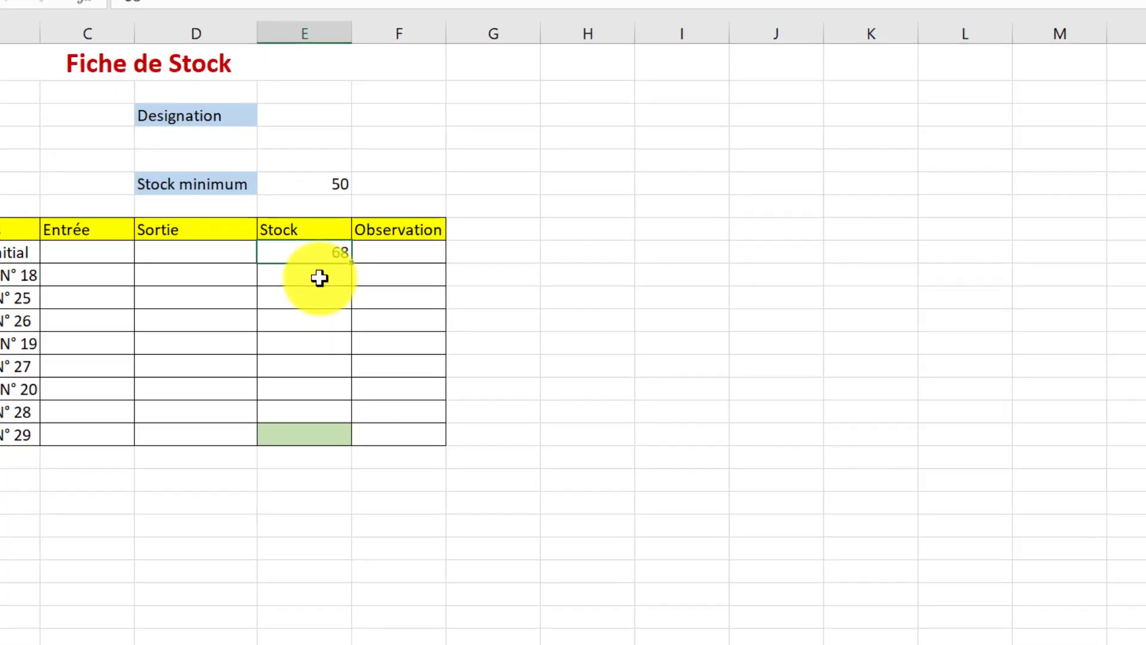
left_click(278, 271)
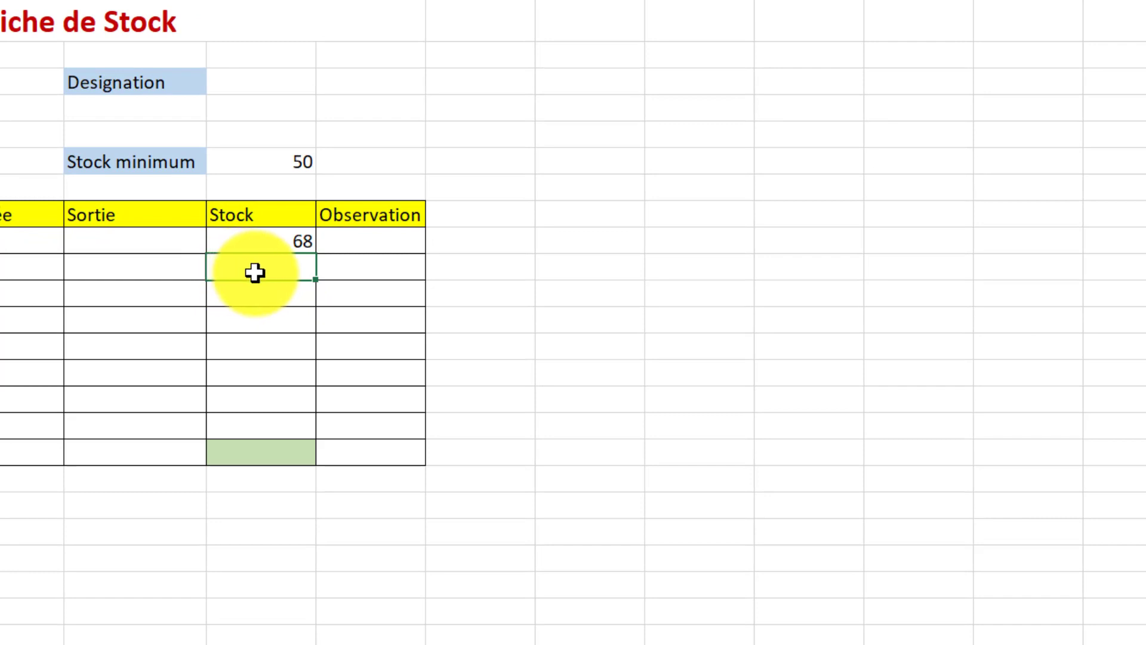
type("+")
key("BackSpace")
type("=")
left_click(282, 240)
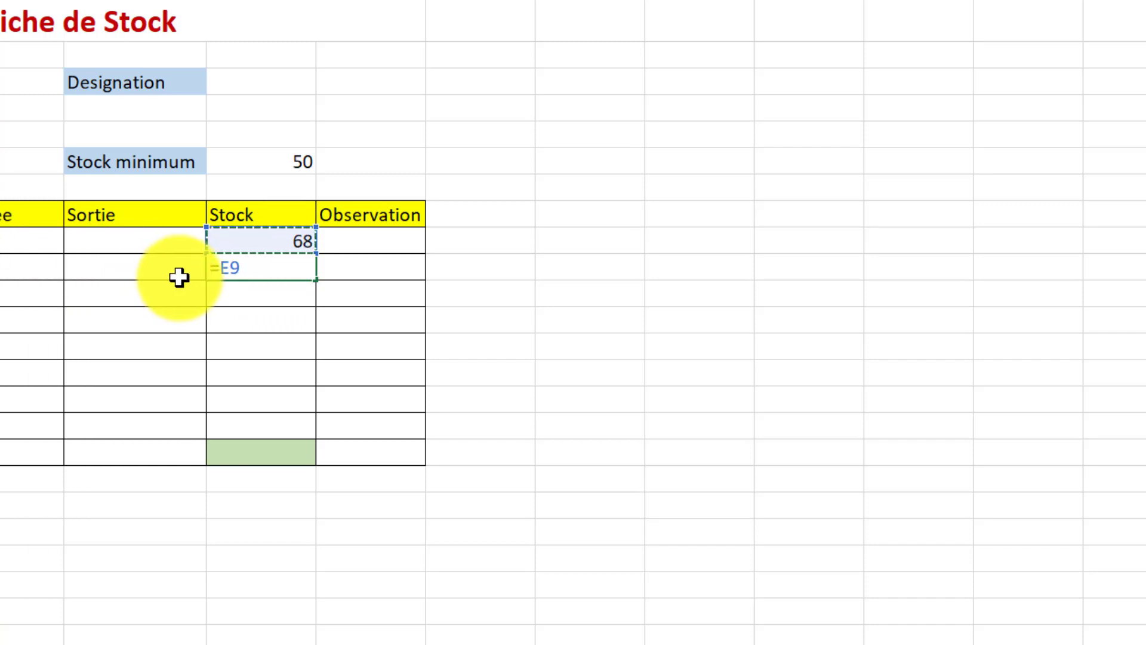
type("+")
left_click(9, 273)
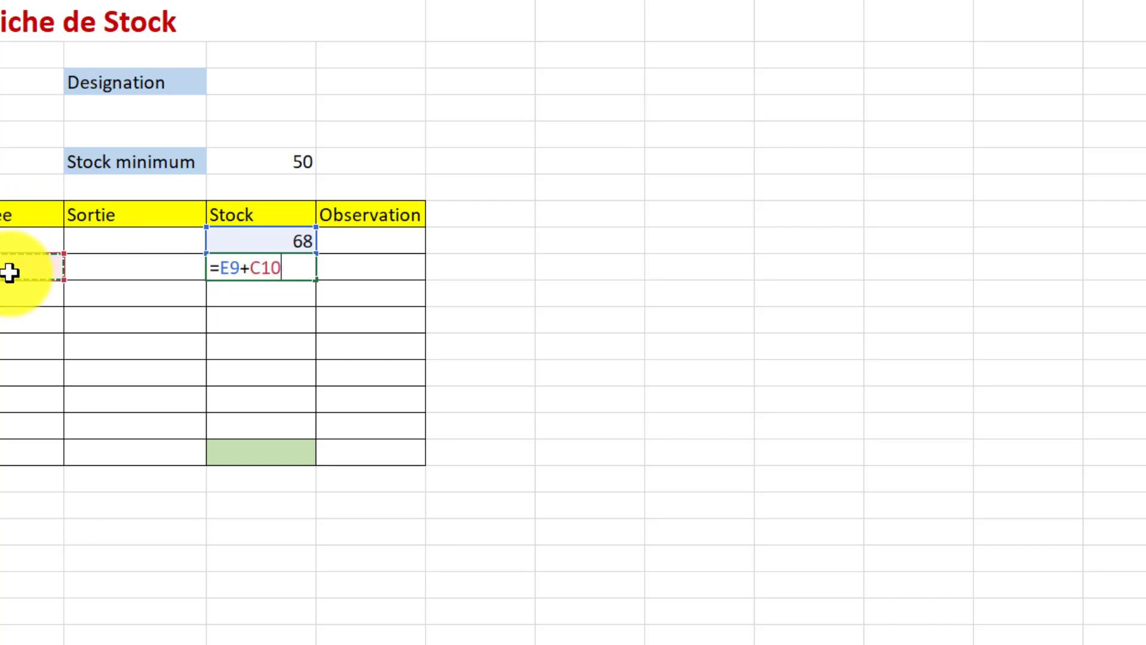
type("-")
left_click(115, 264)
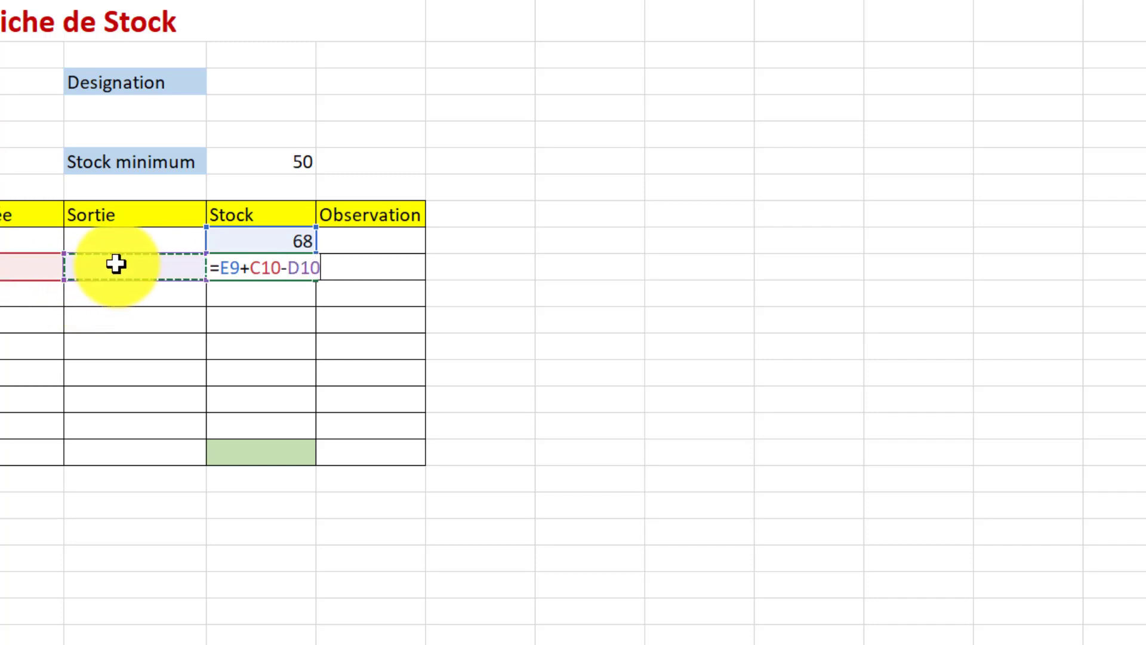
key("Return")
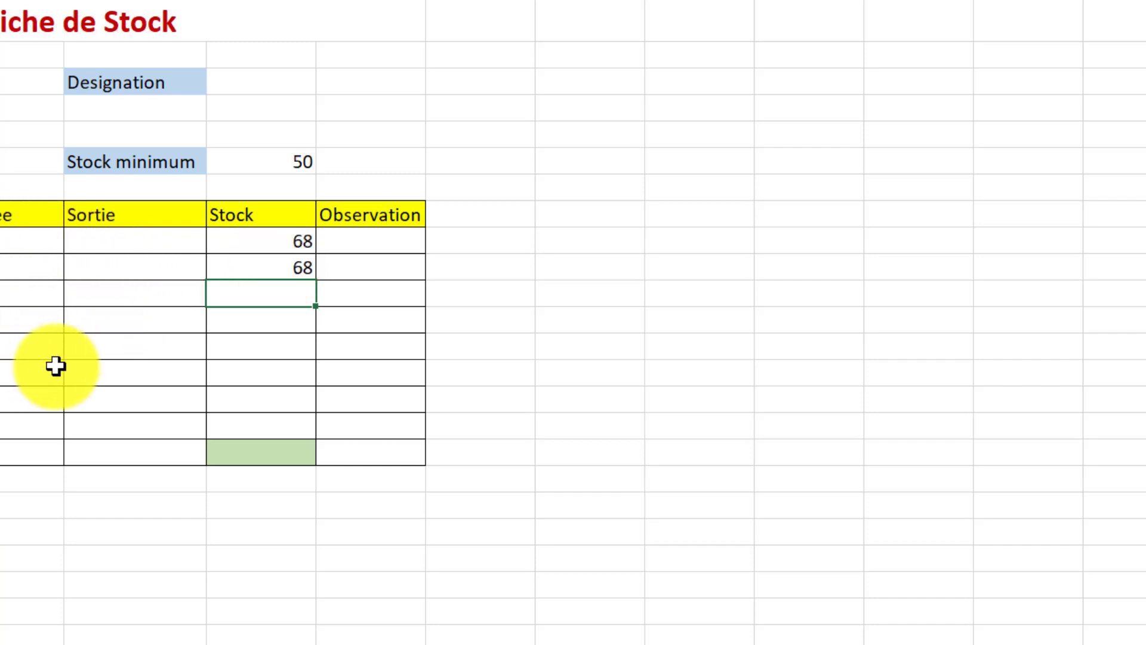
left_click(250, 264)
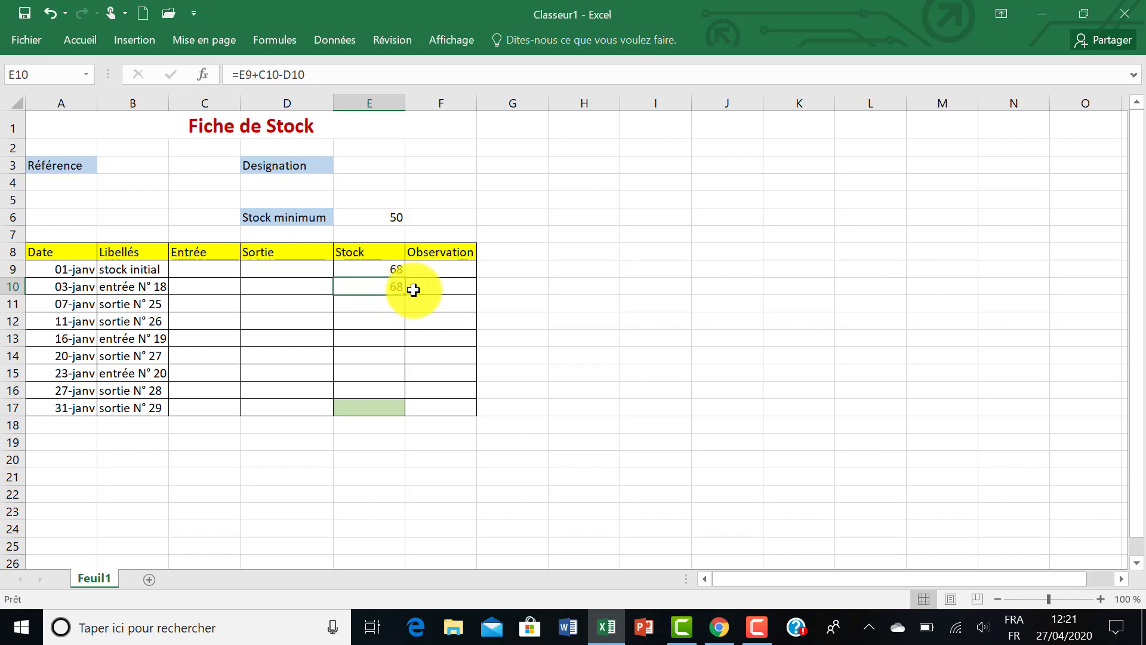
left_click_drag(406, 294, 407, 413)
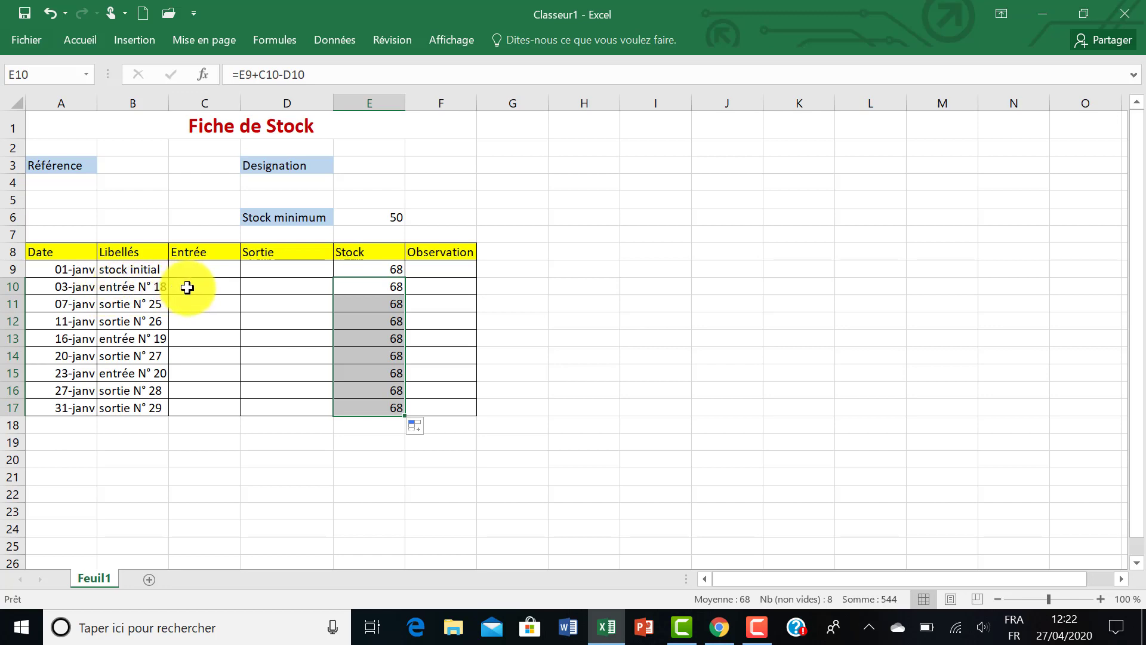
Enter 80 in the Entrée column for entrée N° 18 on 03-janv
left_click(216, 288)
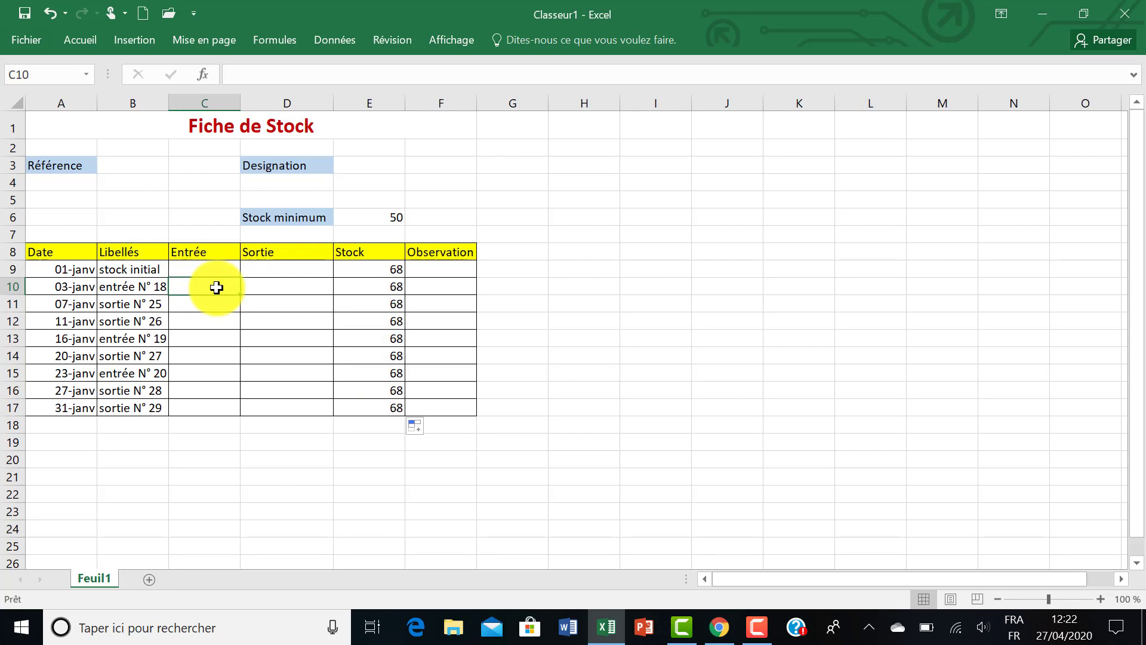
type("80")
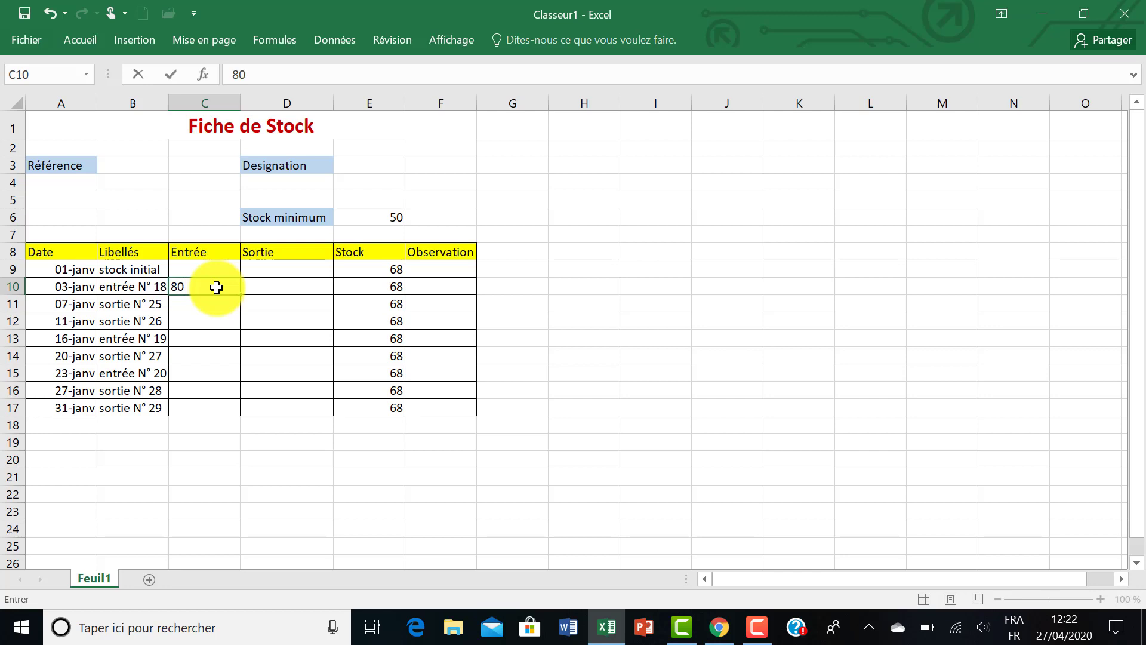
key("Return")
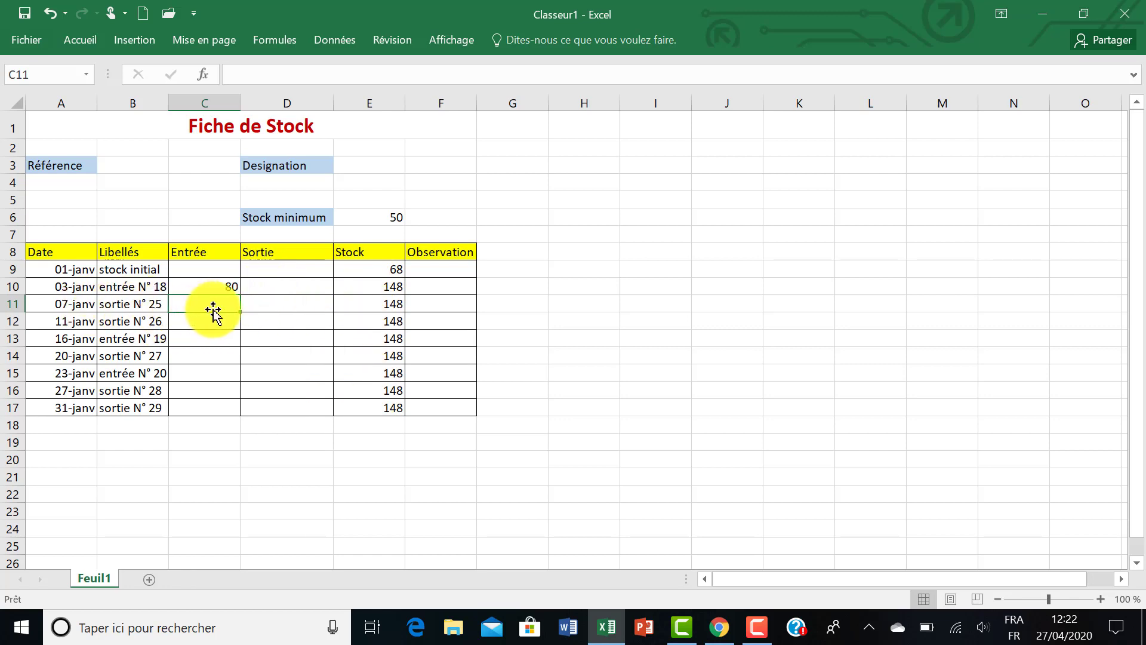
Enter the Sortie quantities 90 for sortie N° 25 and 30 for sortie N° 26
left_click(263, 306)
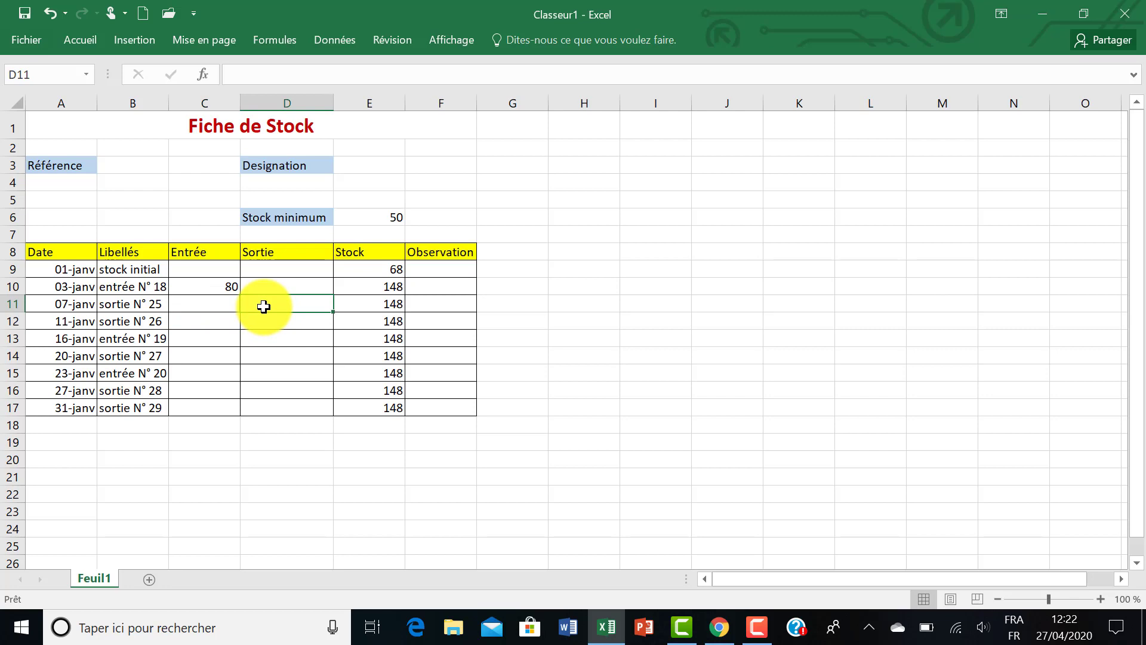
type("90")
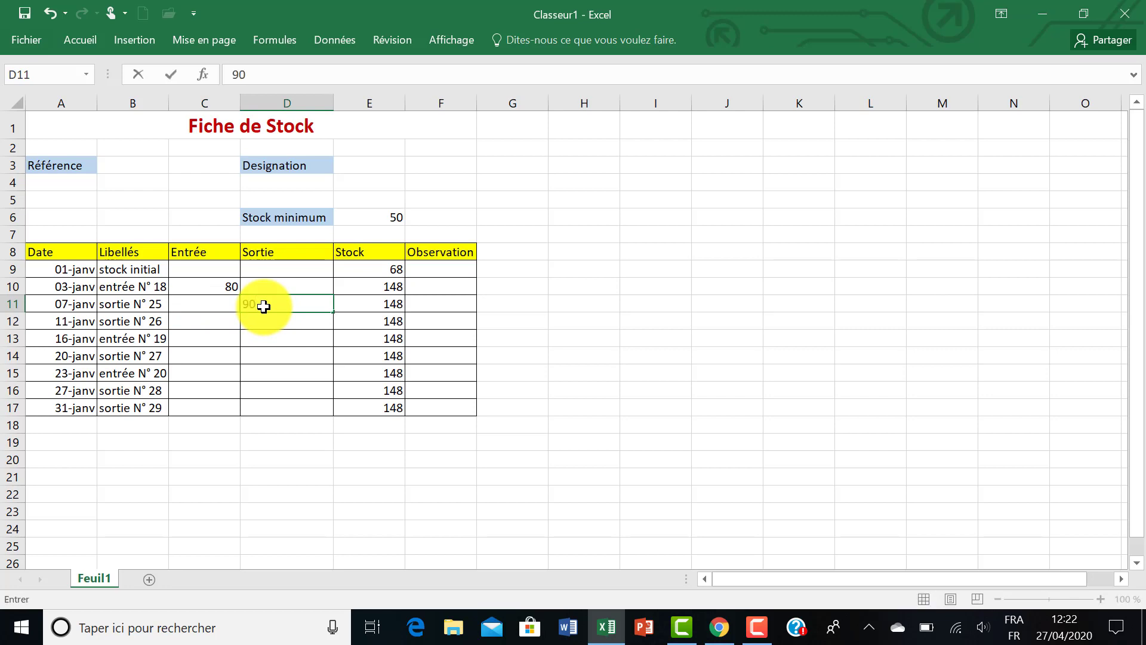
key("Return")
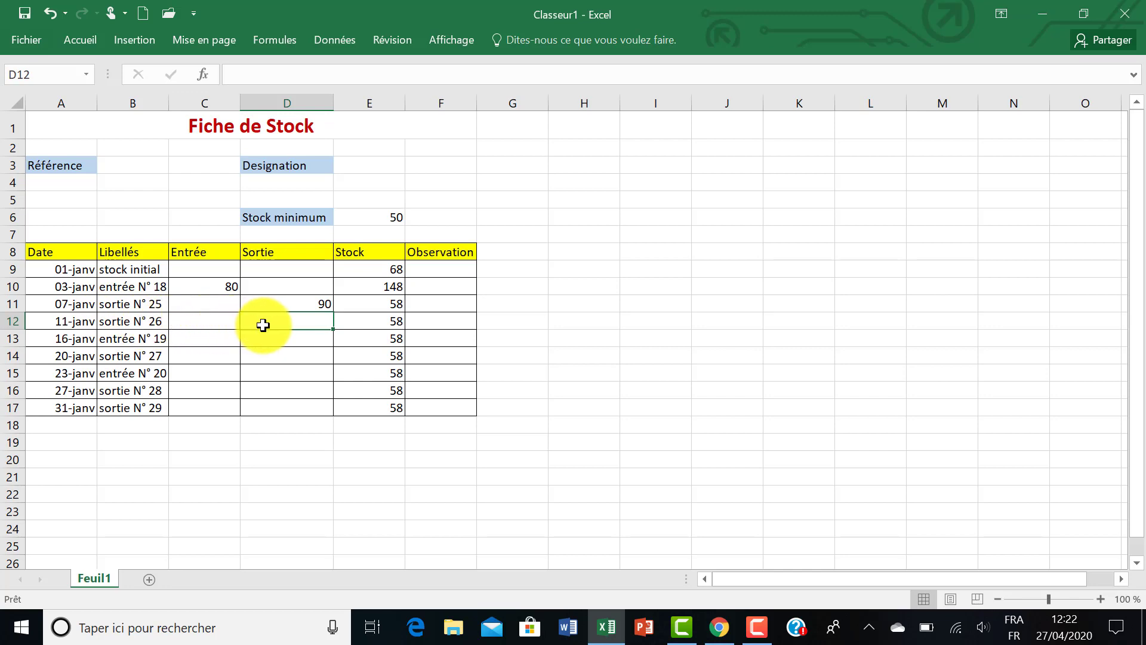
type("30")
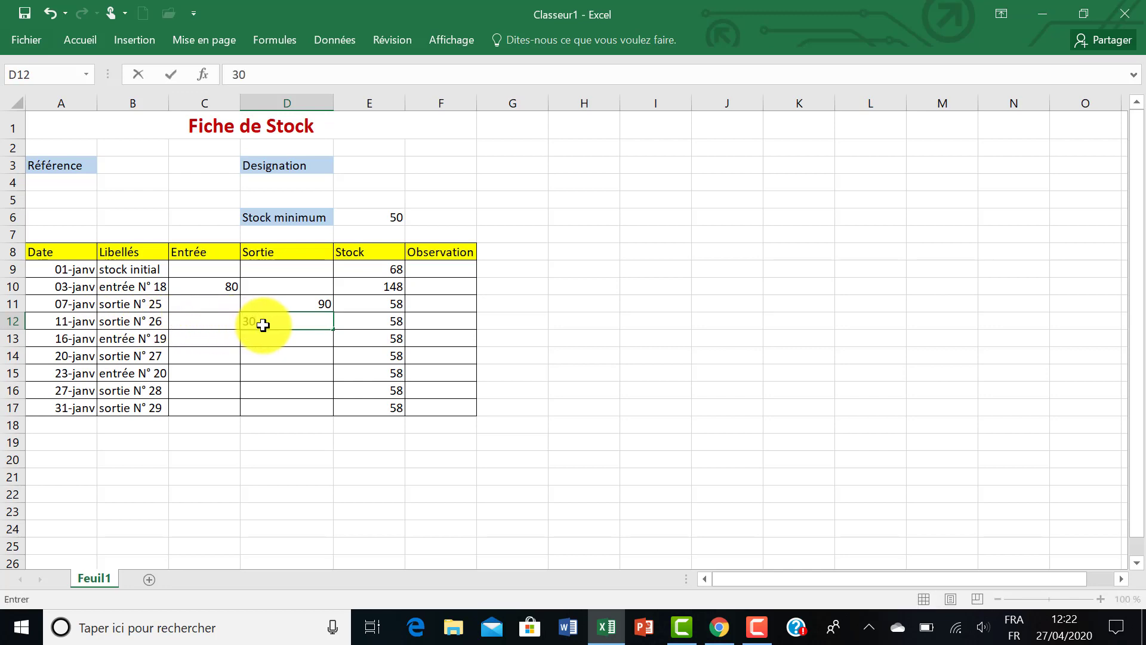
key("Return")
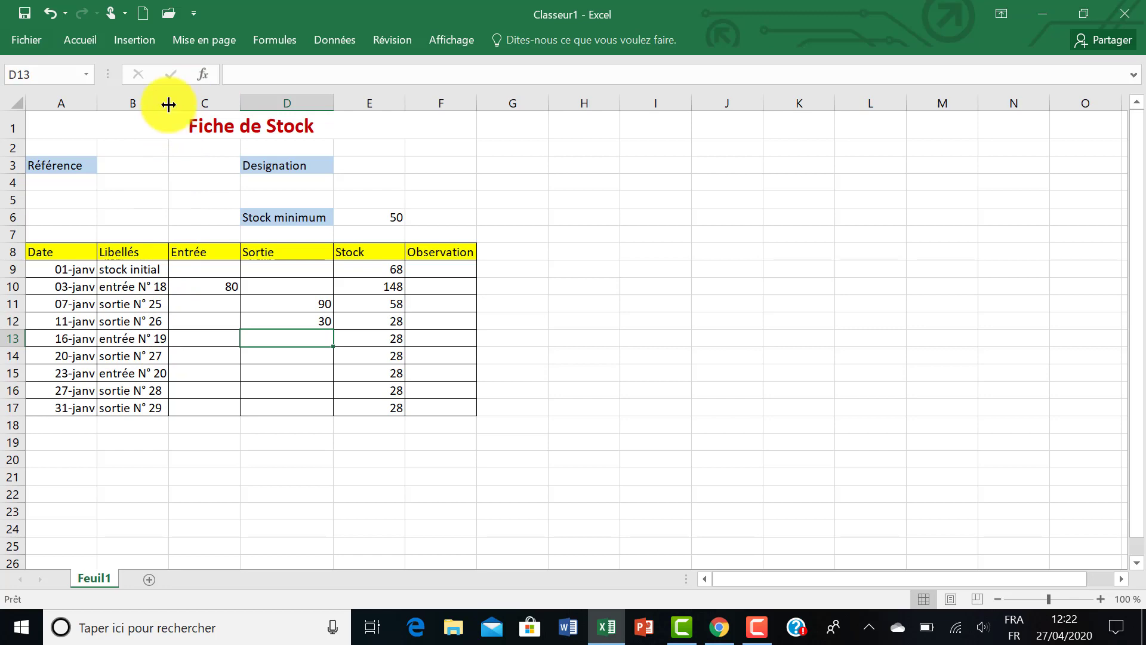
Widen the Libellés column slightly and enter 120 in the Entrée column for entrée N° 19
left_click_drag(168, 104, 198, 104)
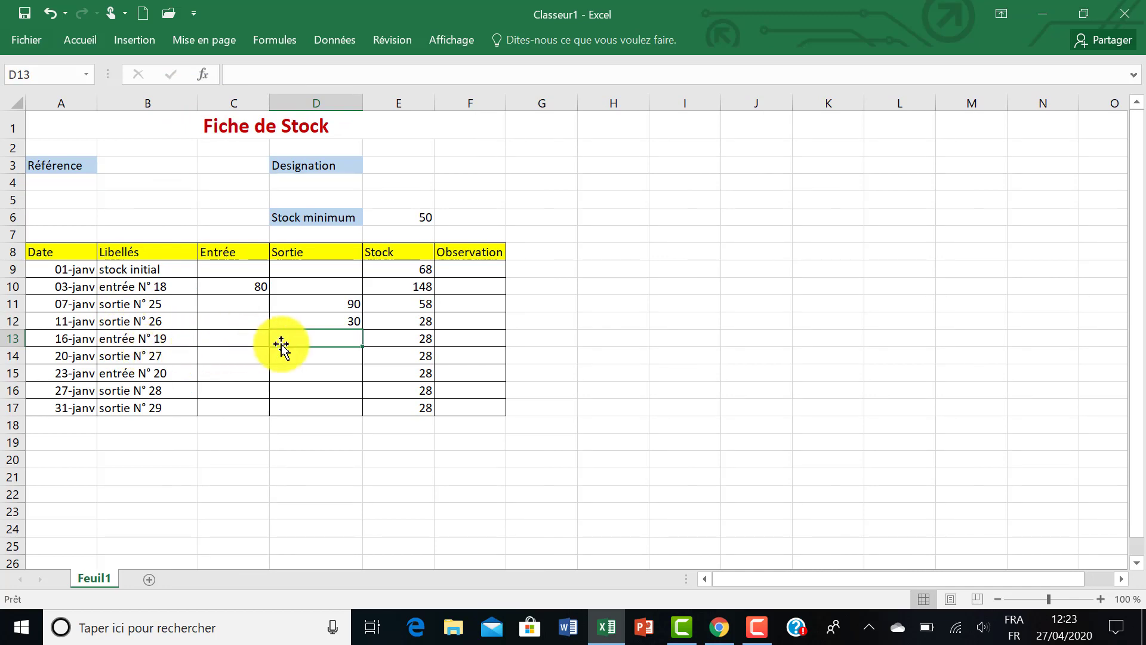
left_click(241, 339)
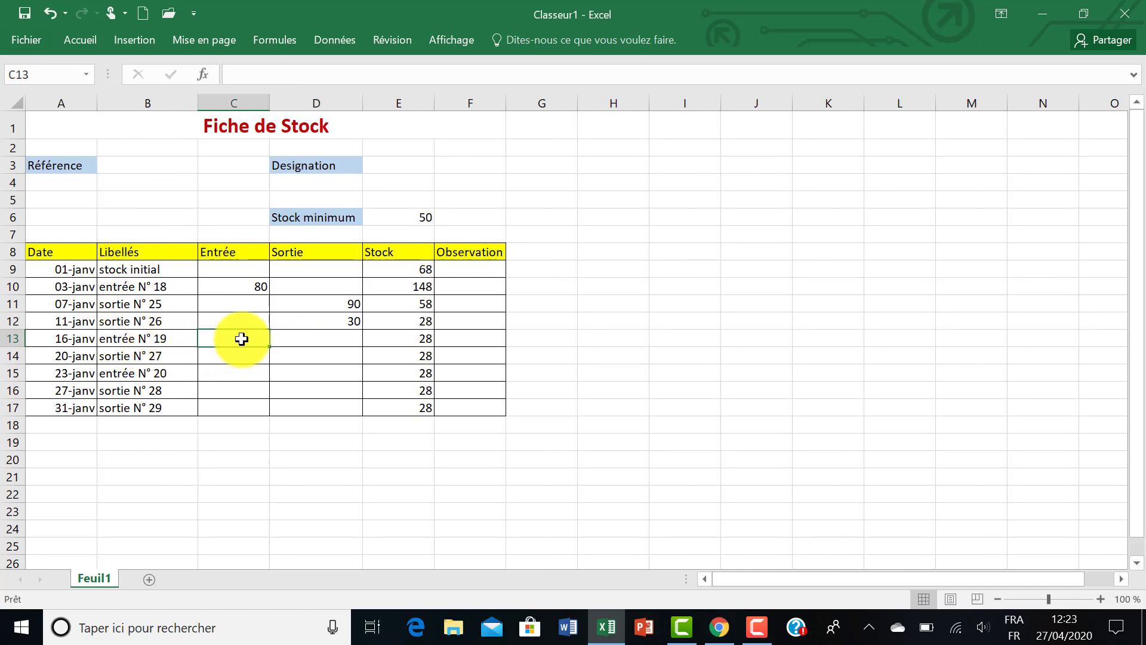
type("12")
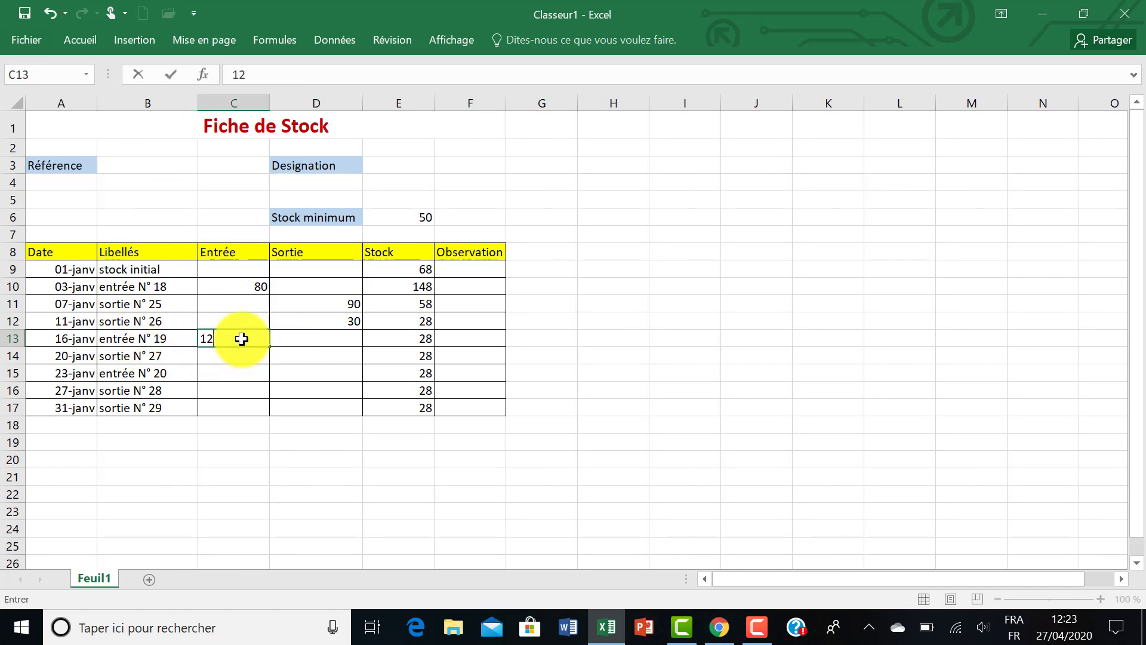
type("0")
key("Return")
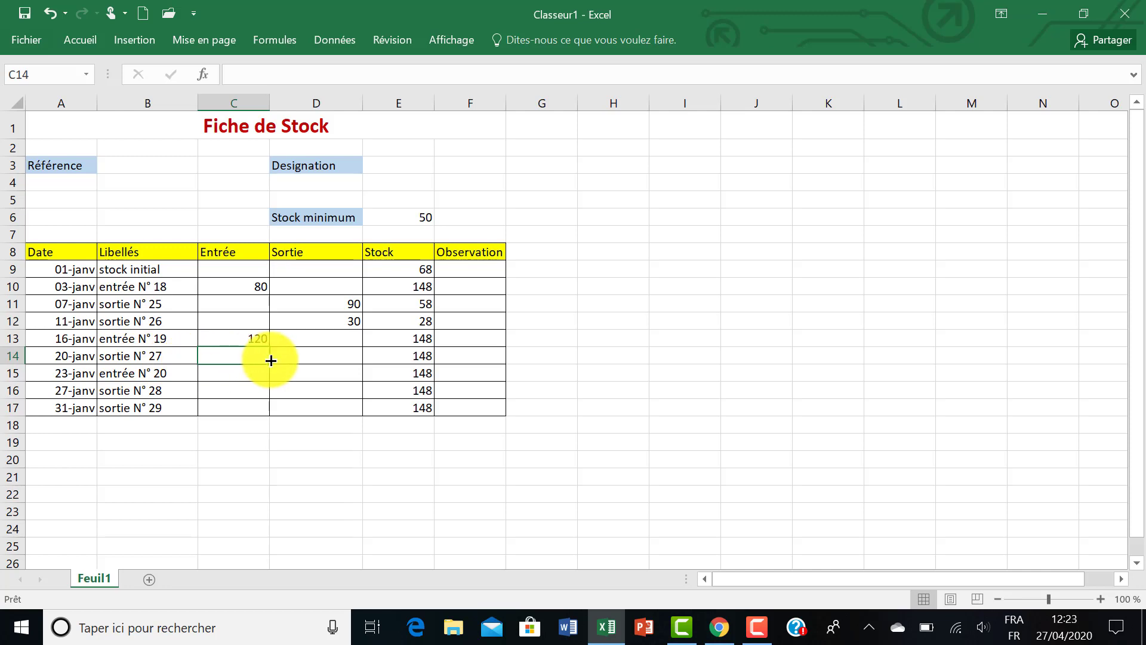
Enter 45 as the Sortie quantity for sortie N° 27 and 60 as the Entrée quantity for entrée N° 20
left_click(288, 359)
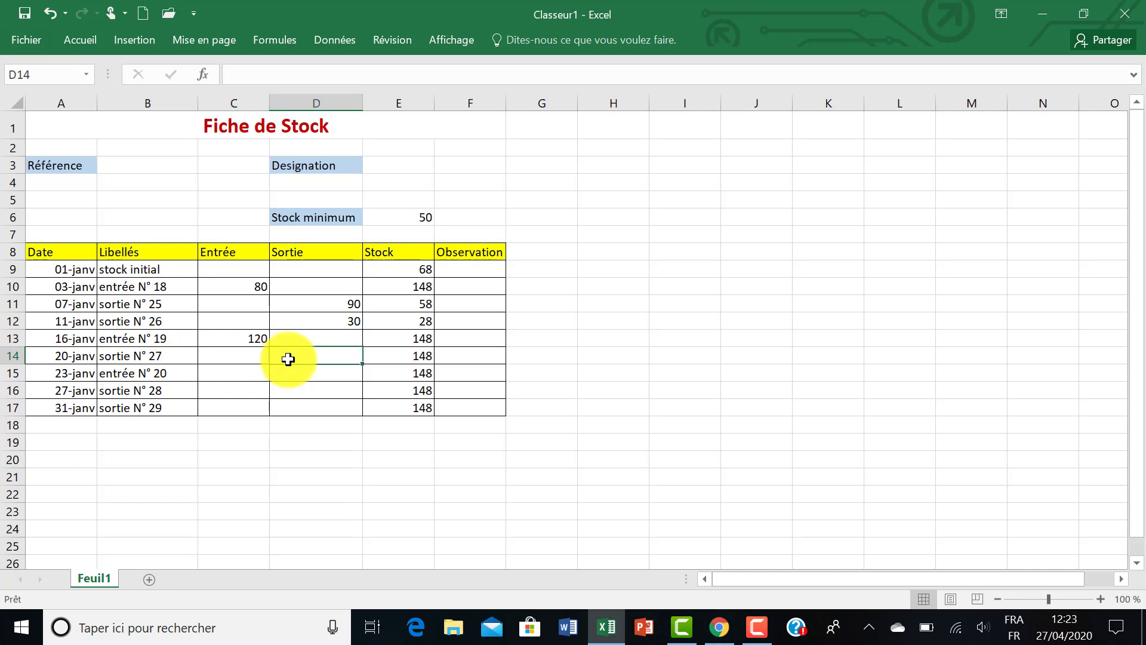
type("45")
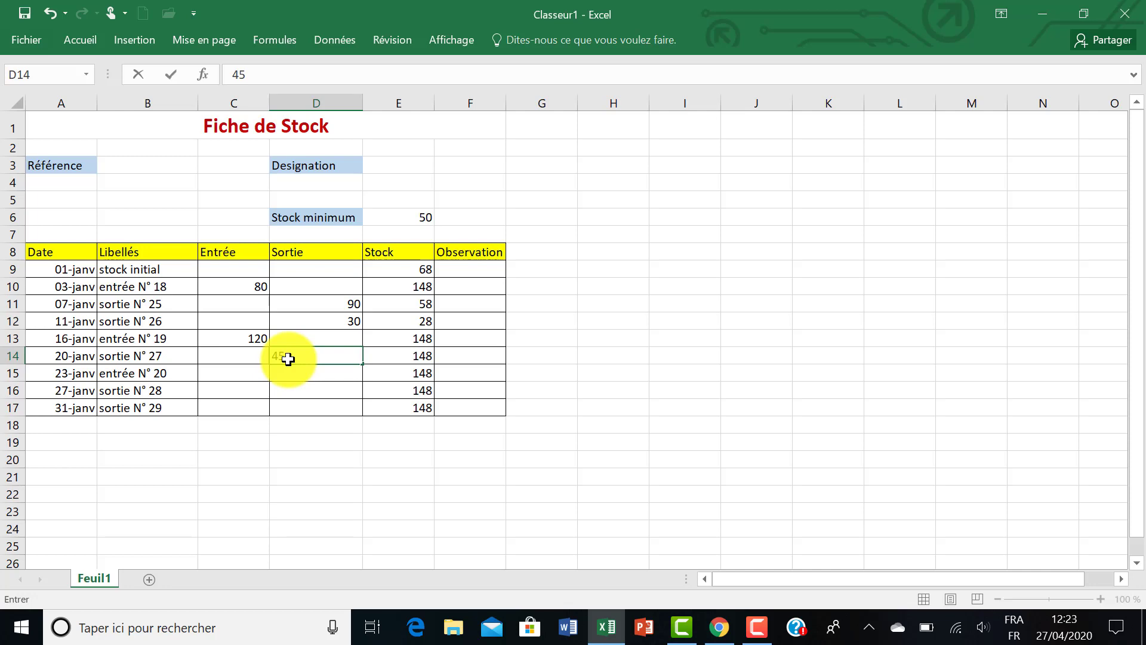
key("Return")
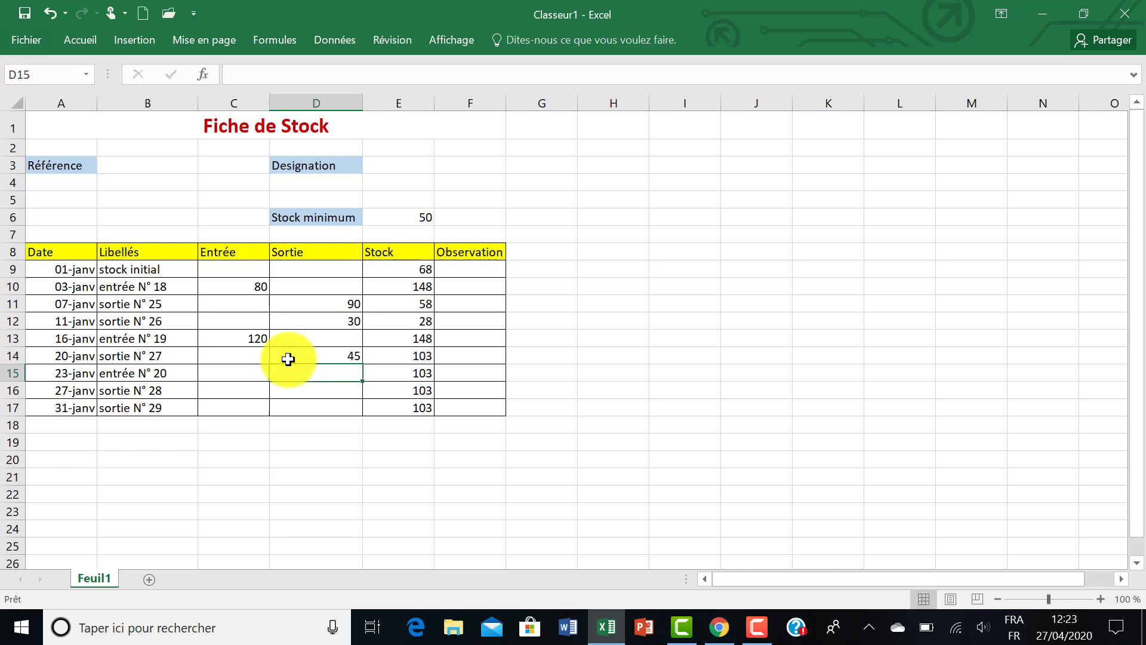
left_click(217, 373)
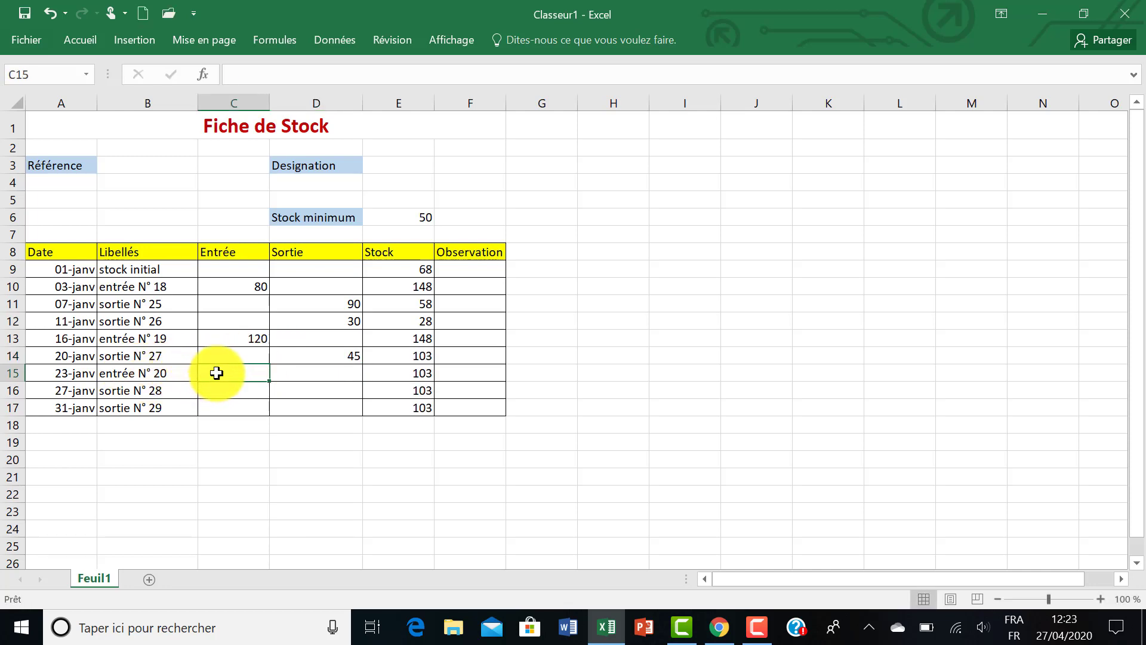
type("60")
key("Return")
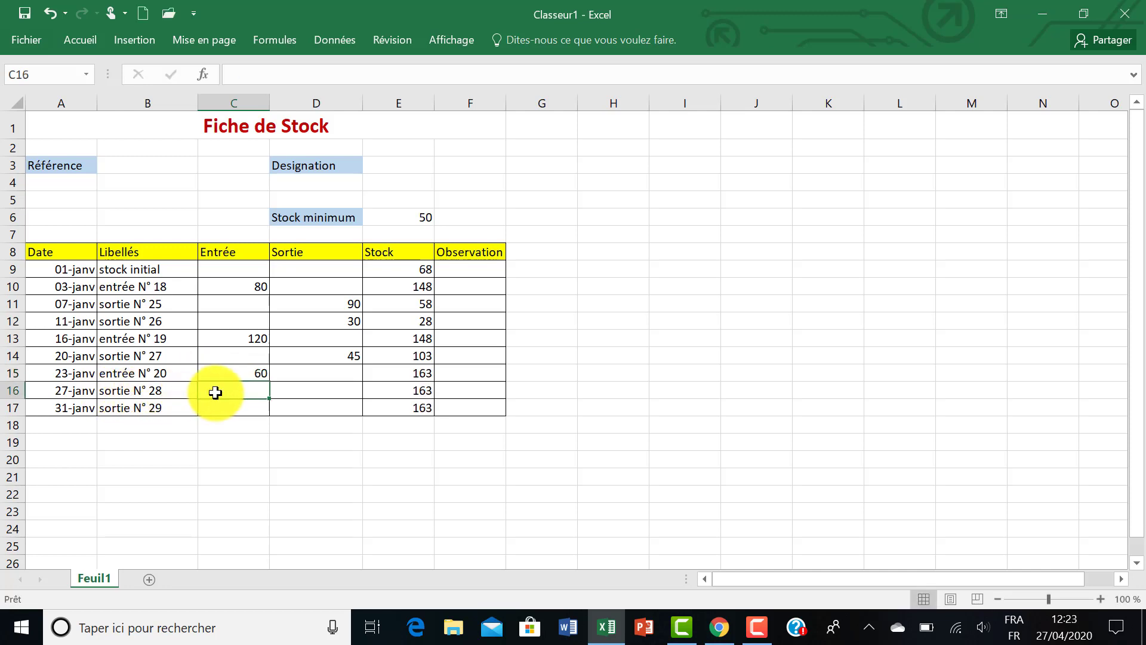
Enter the Sortie quantities 70 for sortie N° 28 and 65 for sortie N° 29
left_click(314, 390)
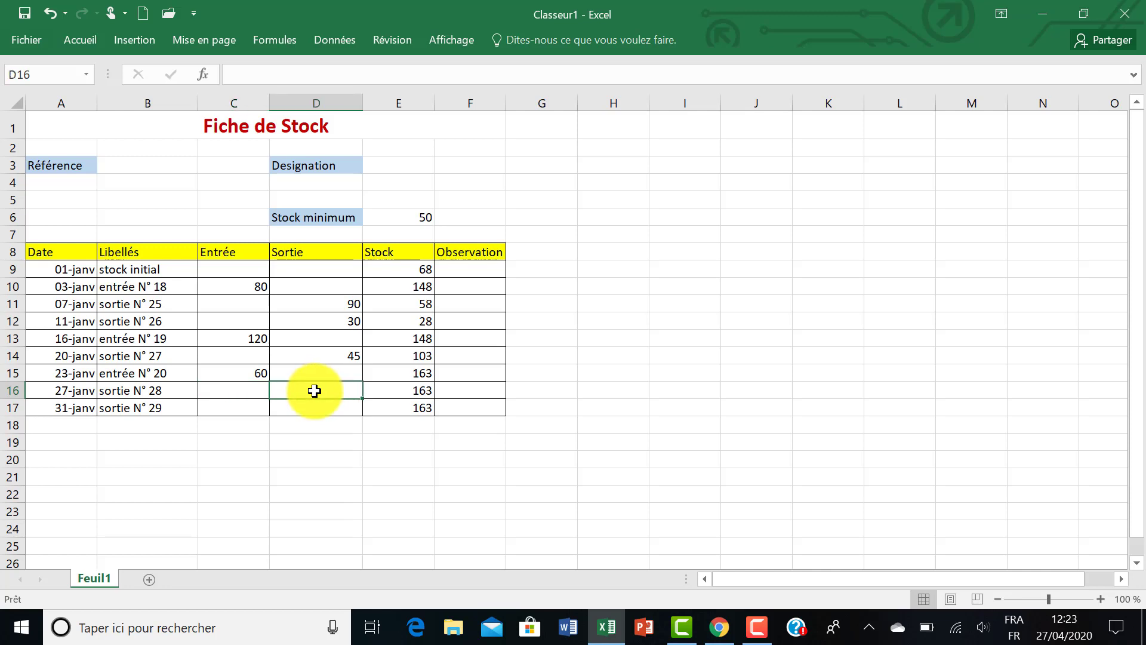
type("70")
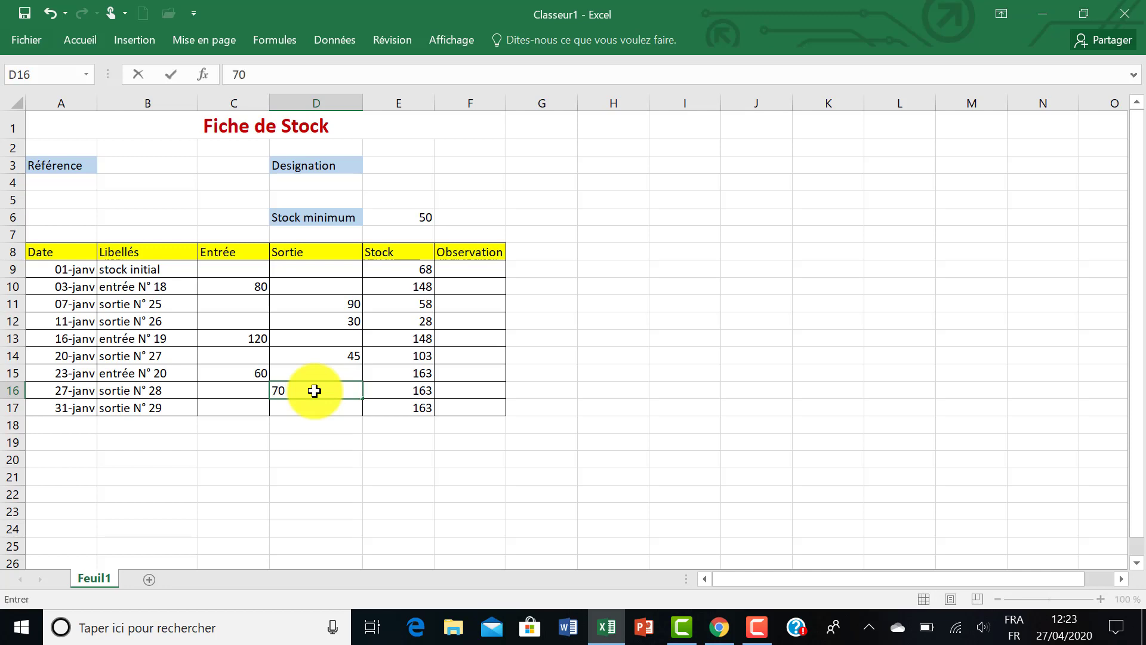
key("Return")
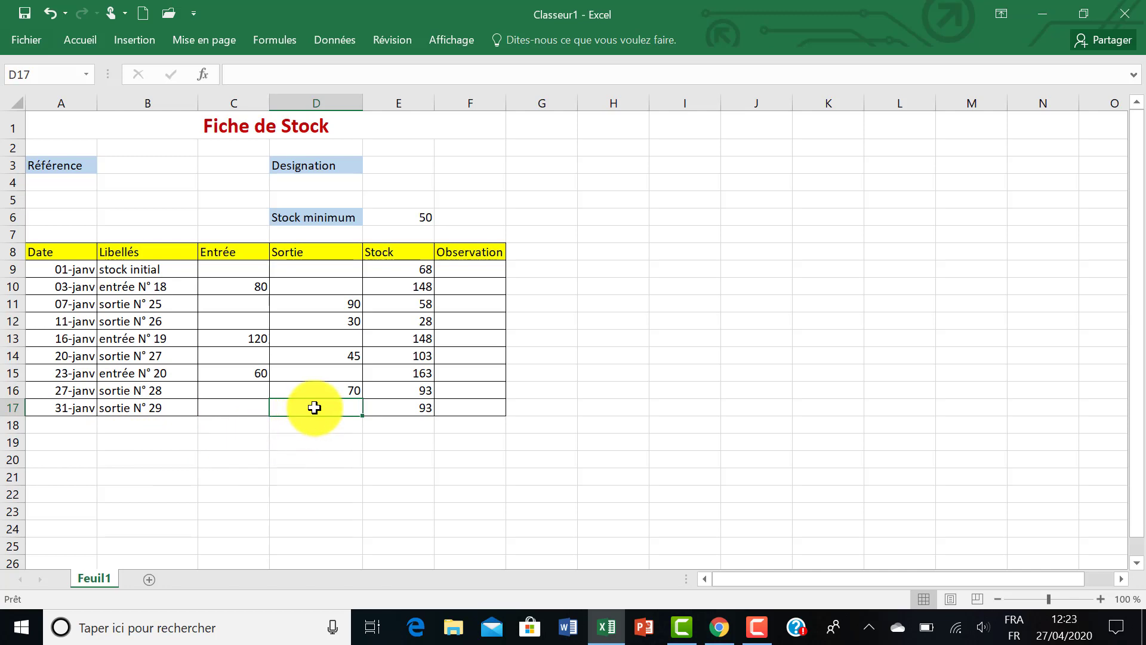
type("6")
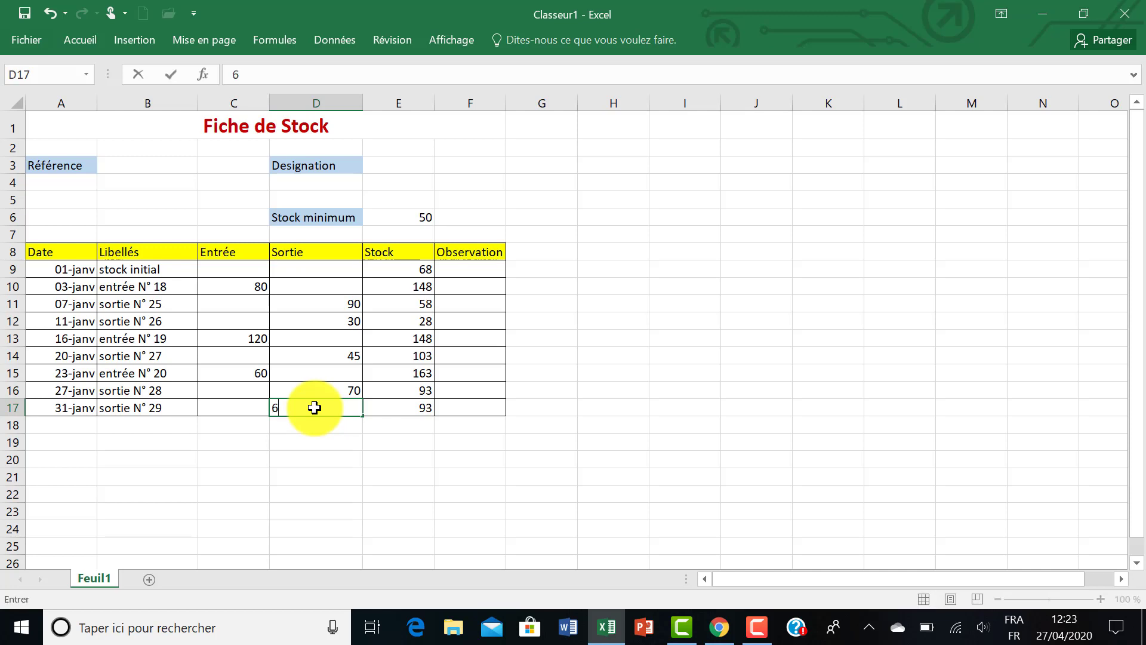
type("5")
key("Return")
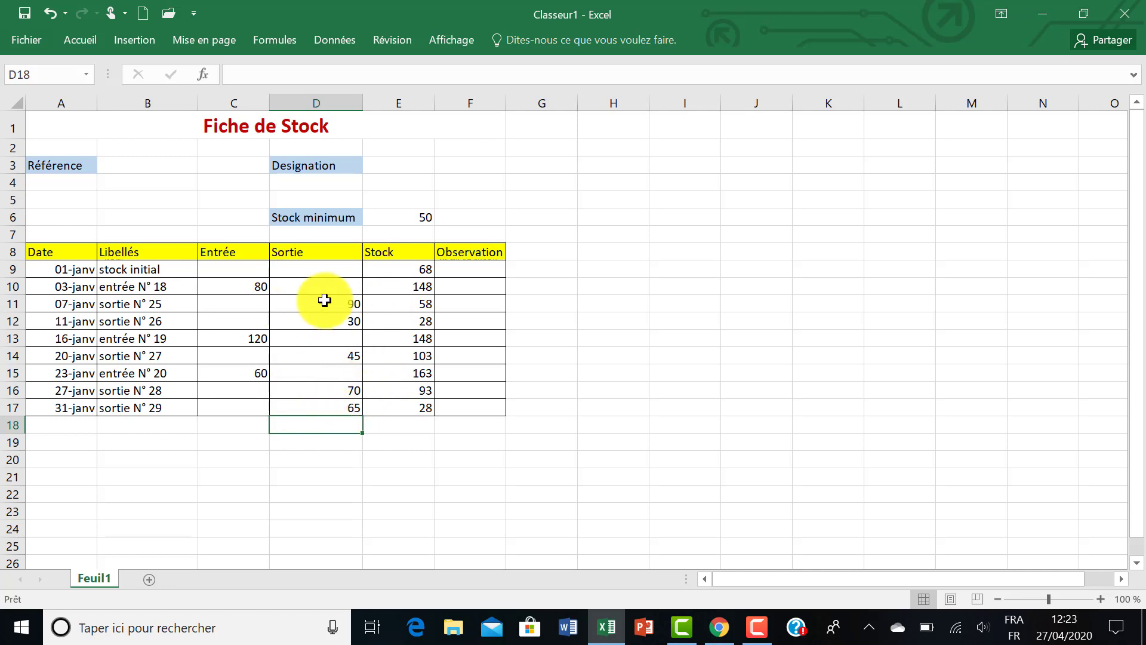
left_click(409, 272)
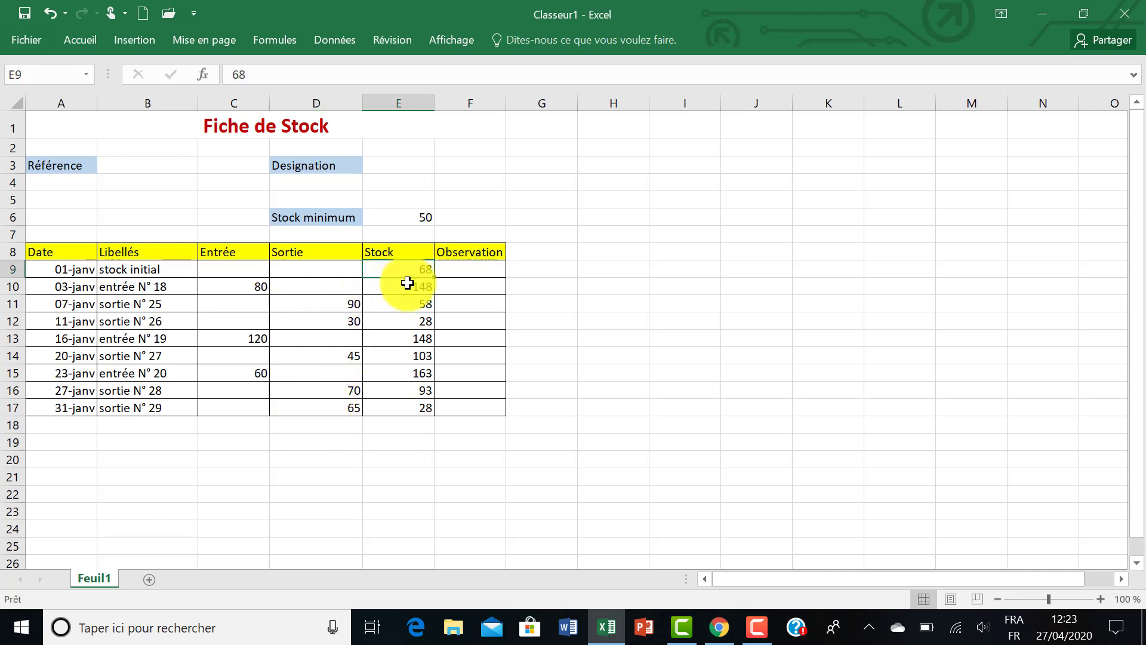
left_click(406, 284)
left_click(403, 307)
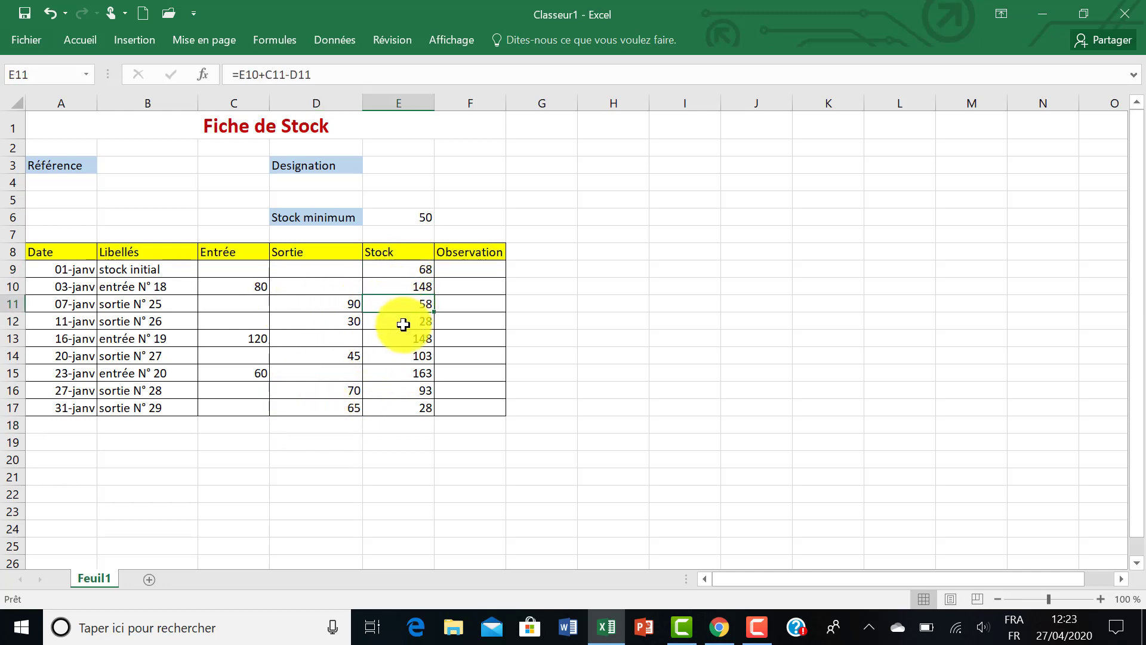
left_click(404, 324)
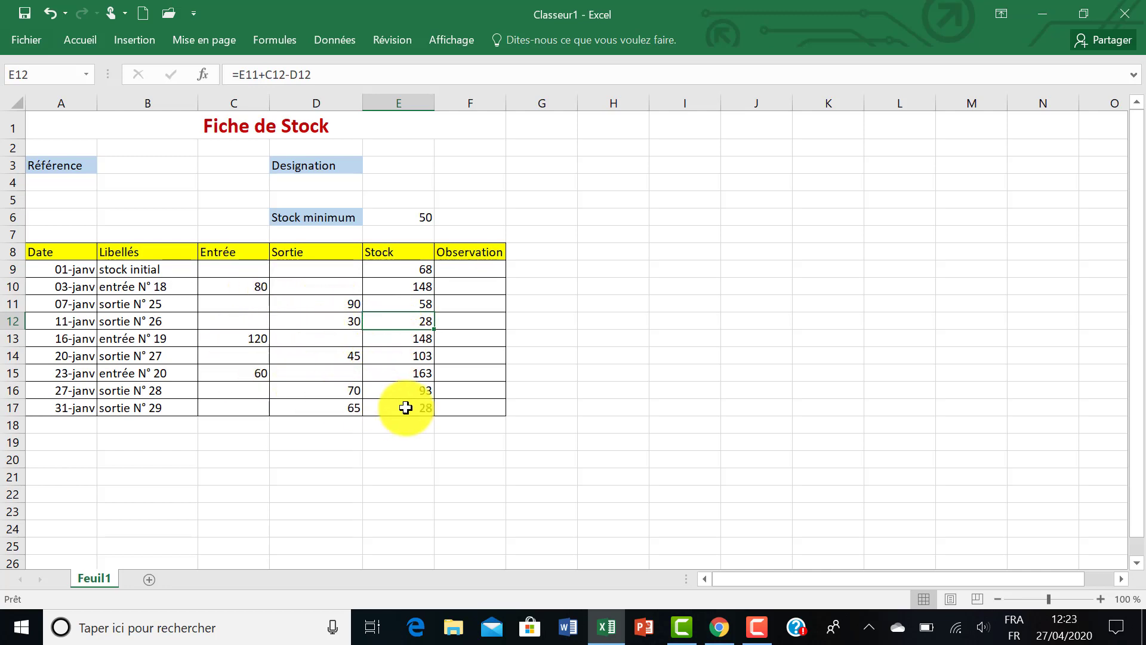
Insert the SI function in the Observation cell of the stock initial row, keeping the Stock column in view
left_click(453, 272)
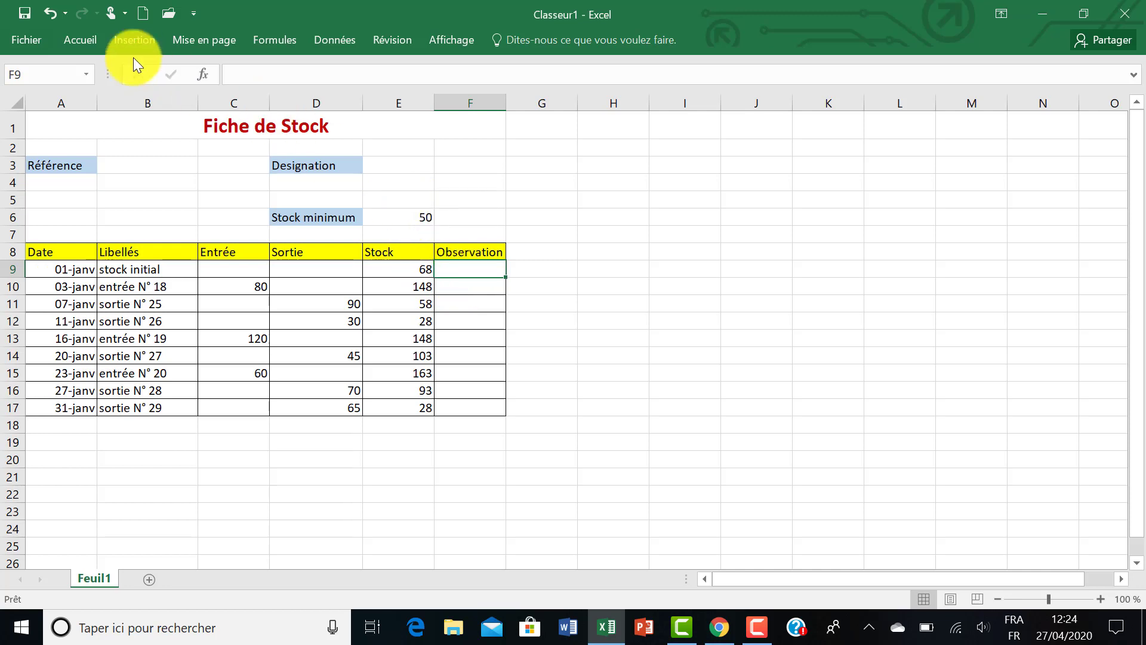
left_click(88, 36)
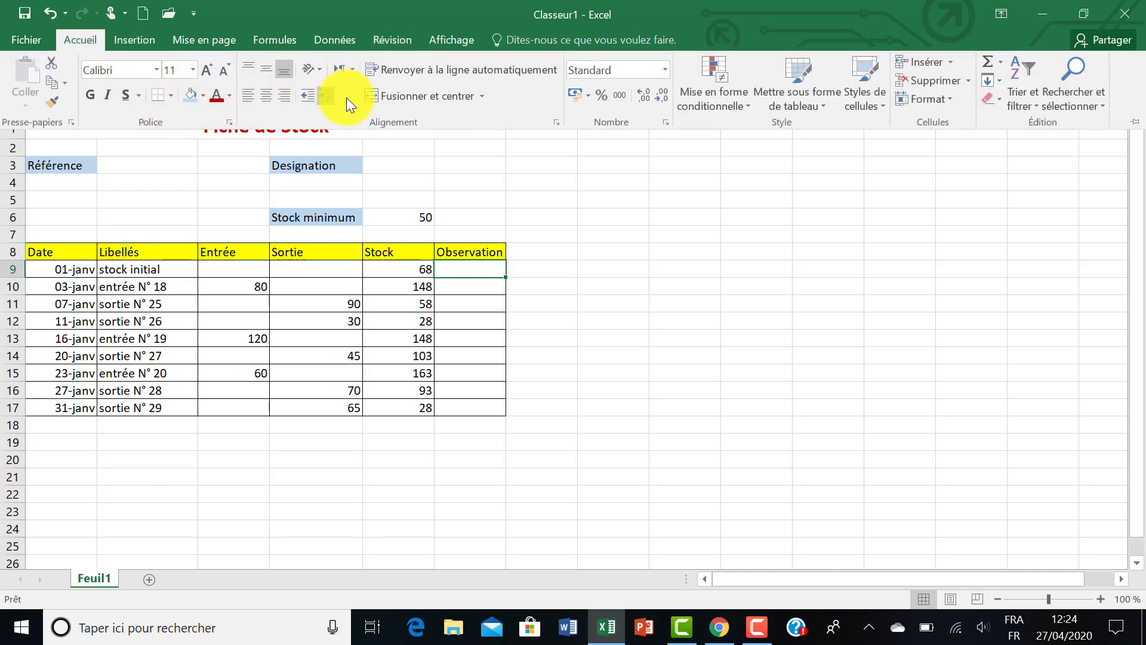
left_click(273, 38)
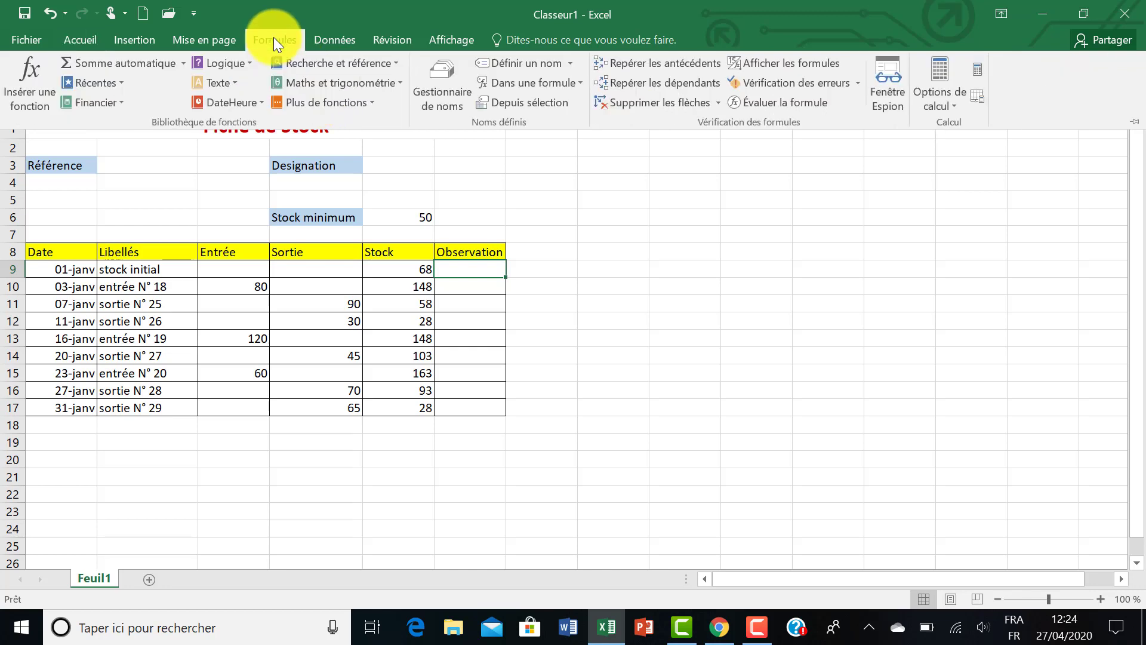
left_click(37, 98)
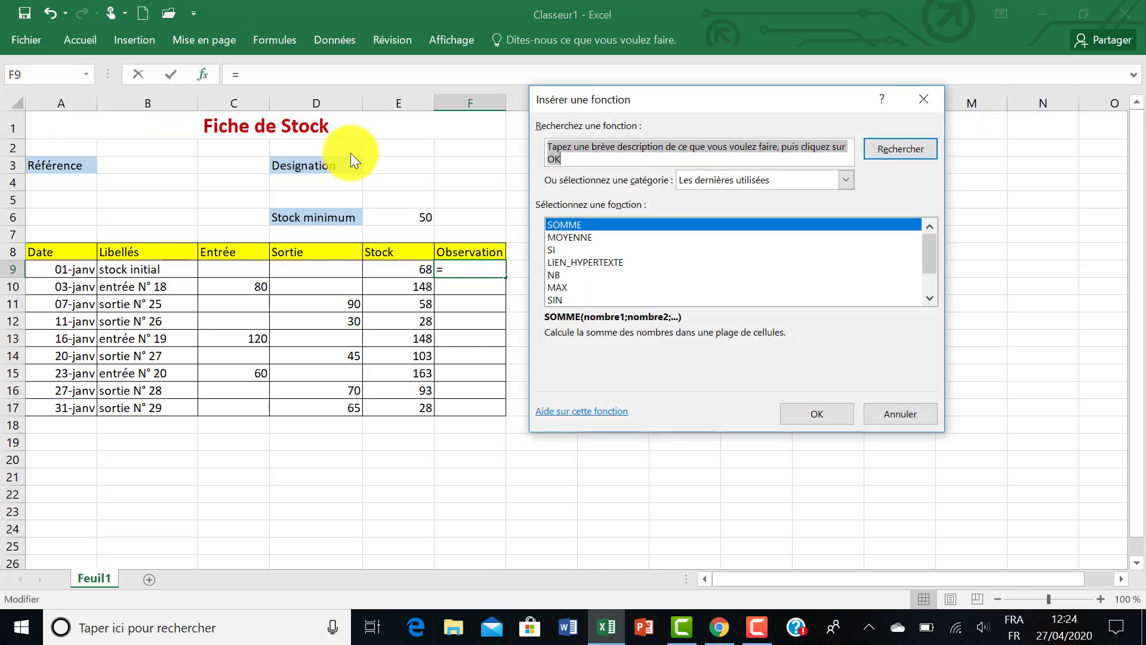
left_click(577, 249)
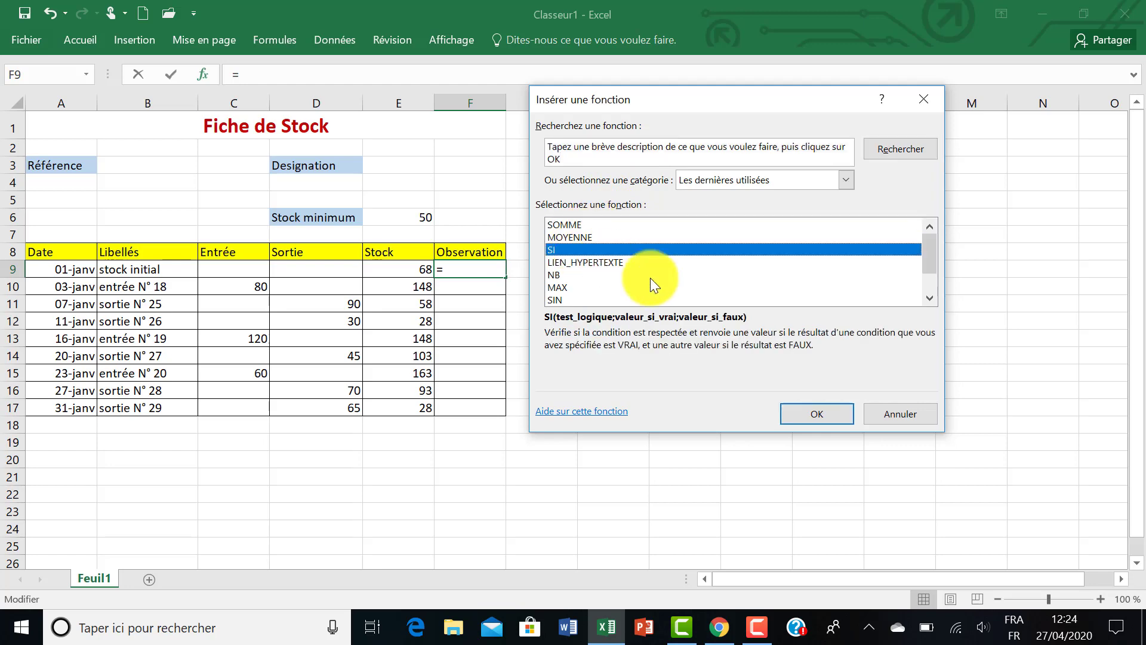
left_click(804, 410)
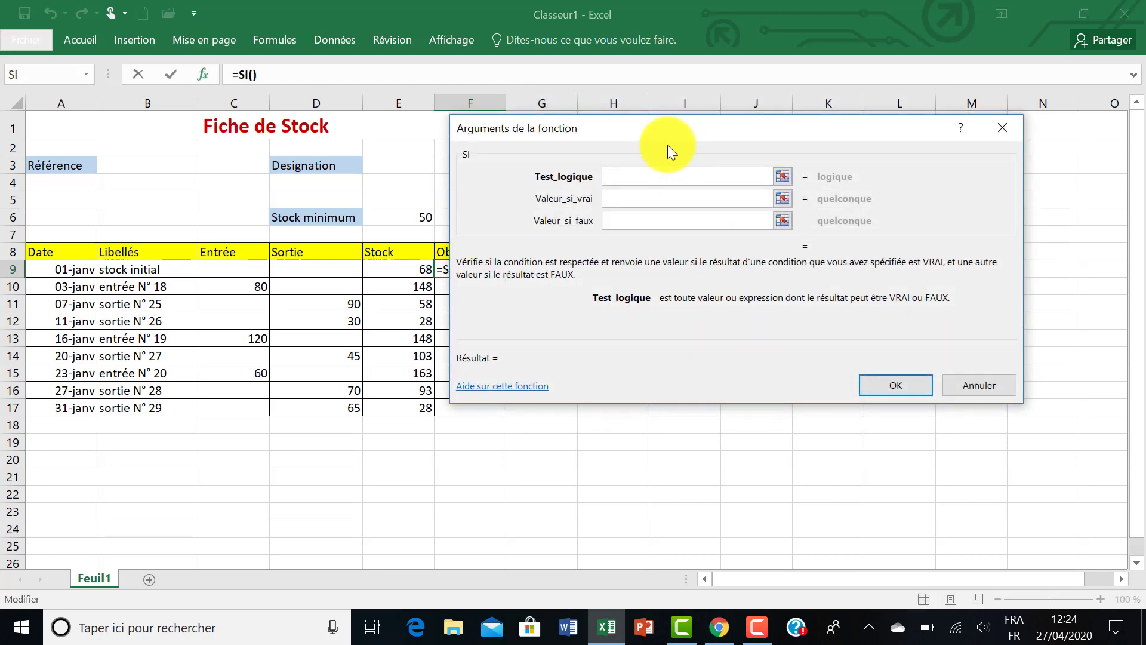
left_click_drag(658, 130, 716, 145)
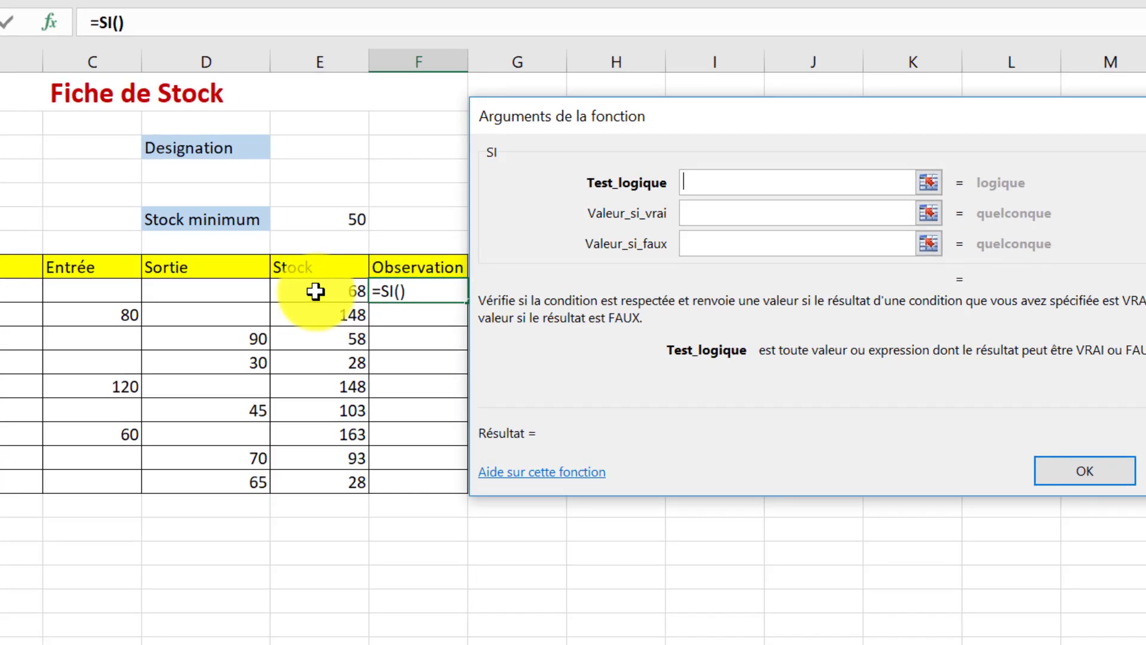
Set the SI function's logical test to E9<minimum, using the initial stock and the named minimum stock
left_click(315, 291)
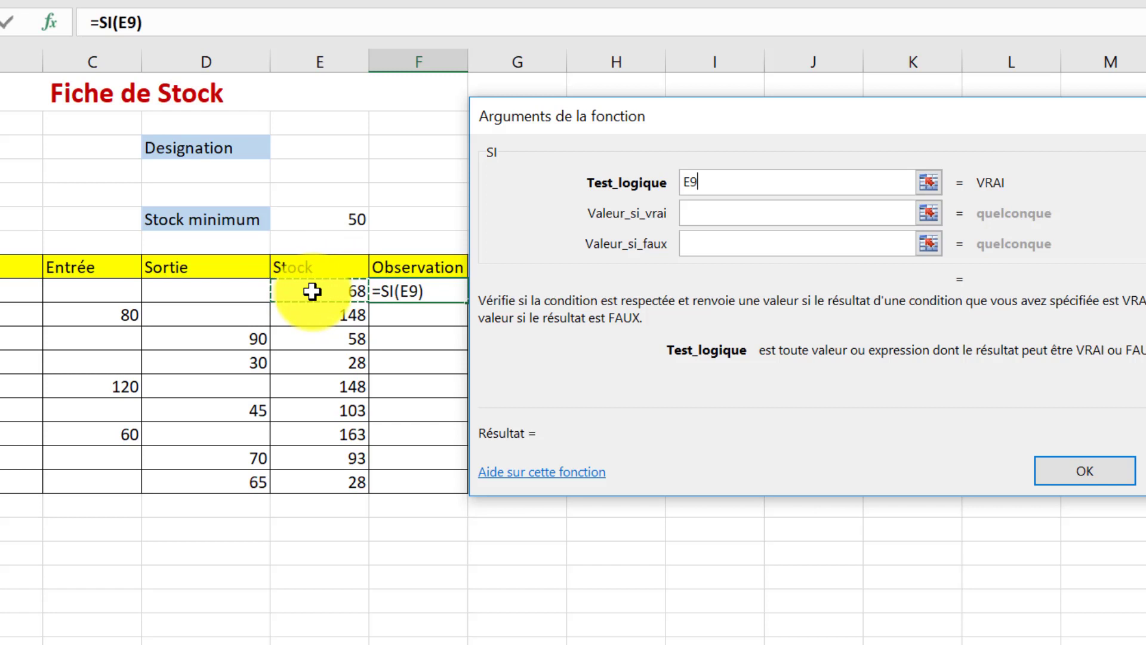
type("<")
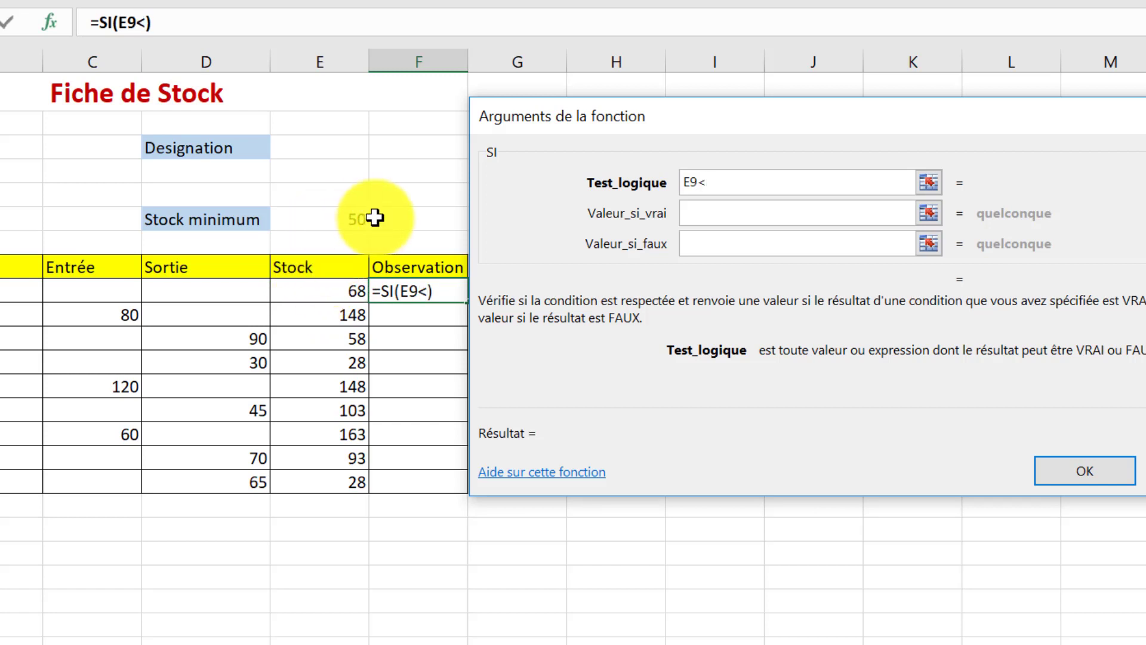
left_click(315, 207)
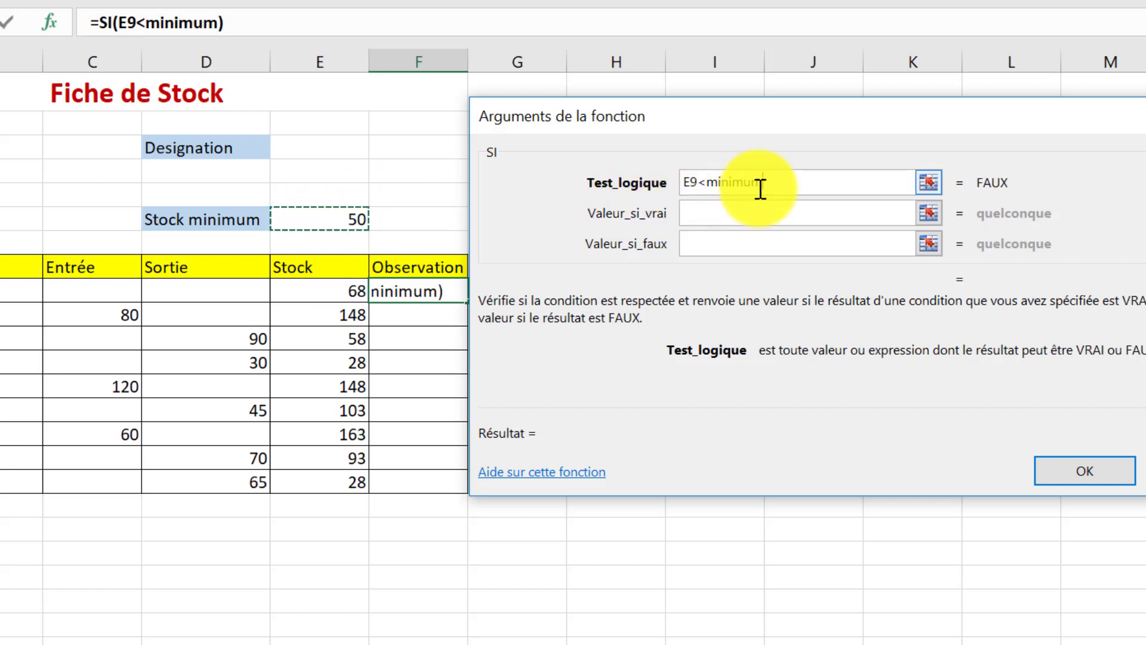
Set the SI function's value if true to "à commander" and its value if false to " ", and validate the formula
left_click(710, 215)
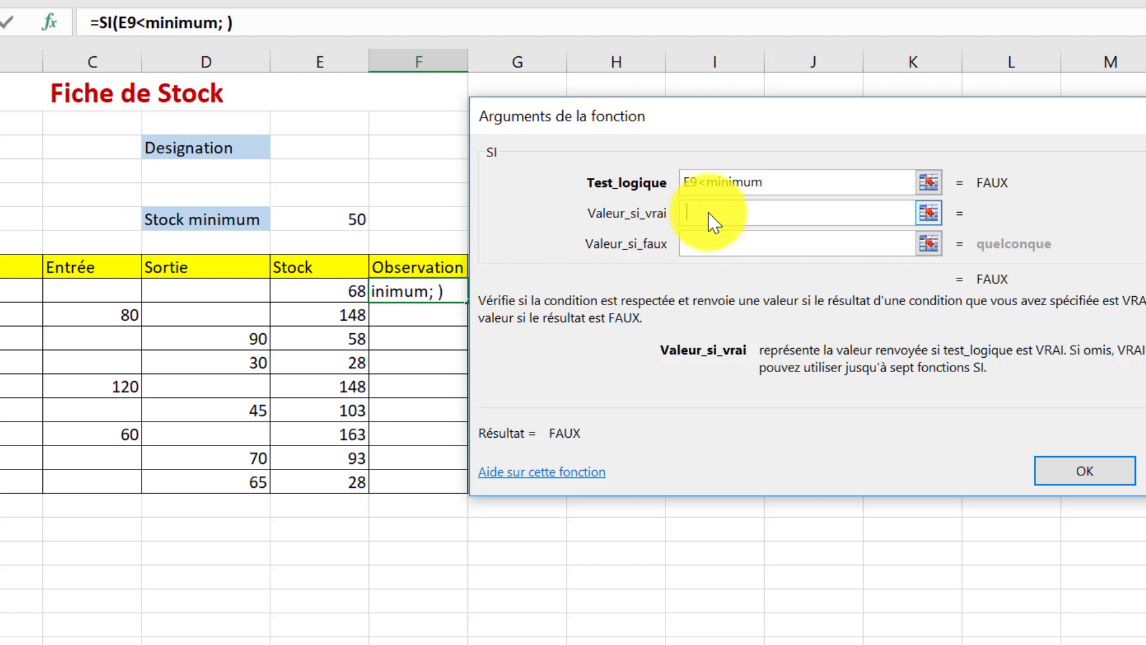
key("BackSpace")
type("à")
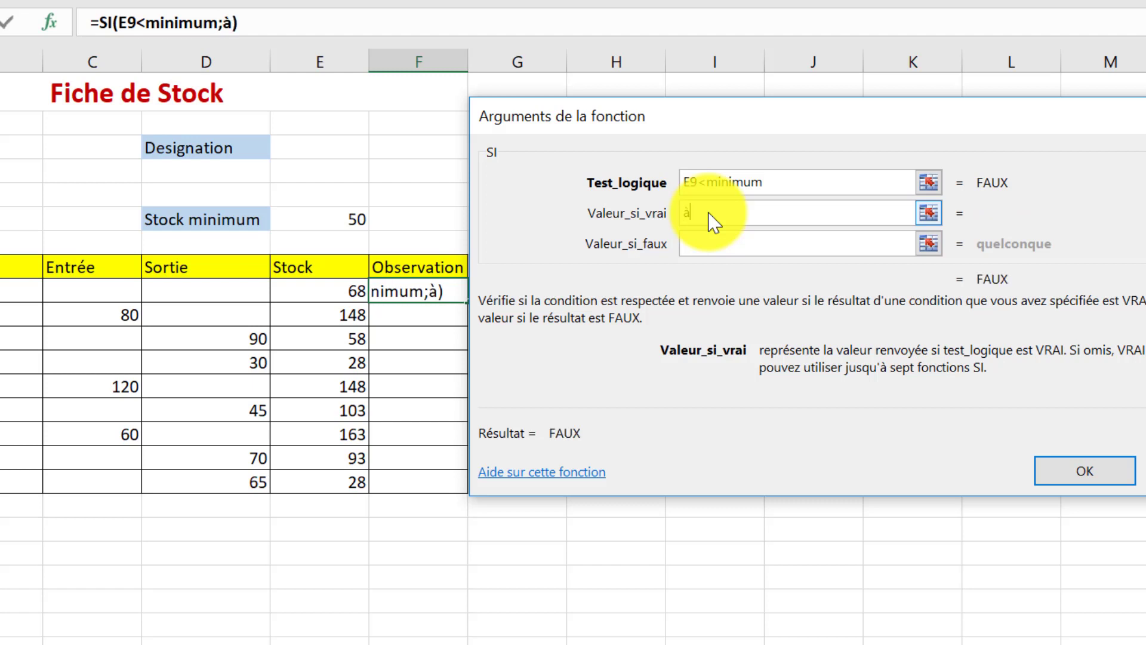
type(" co")
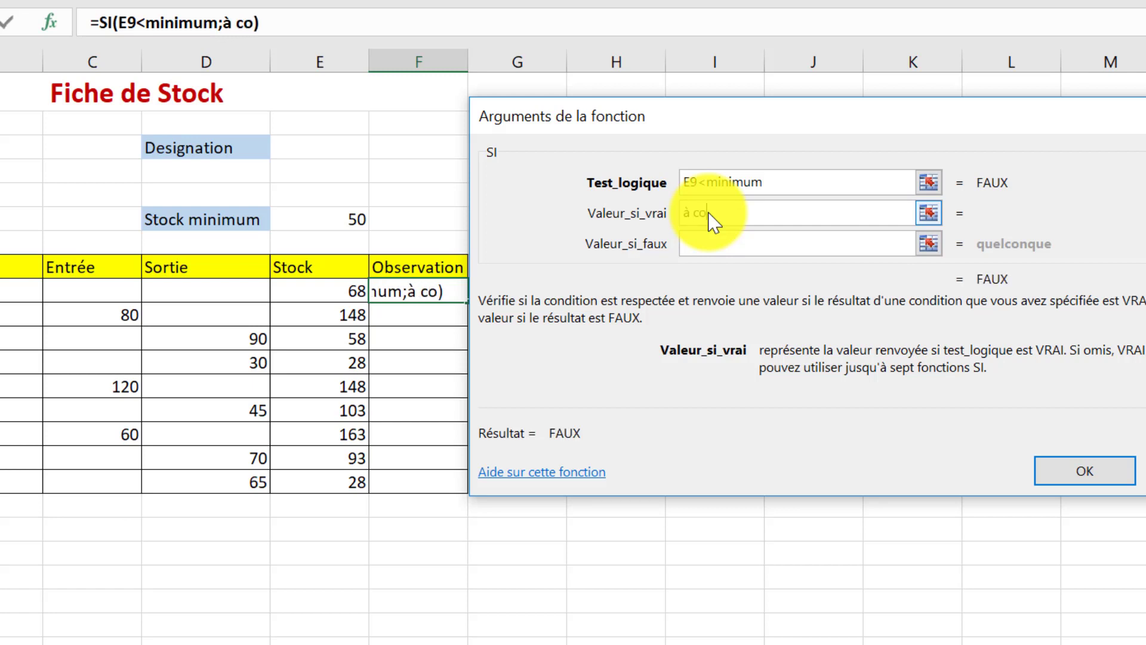
type("mmq")
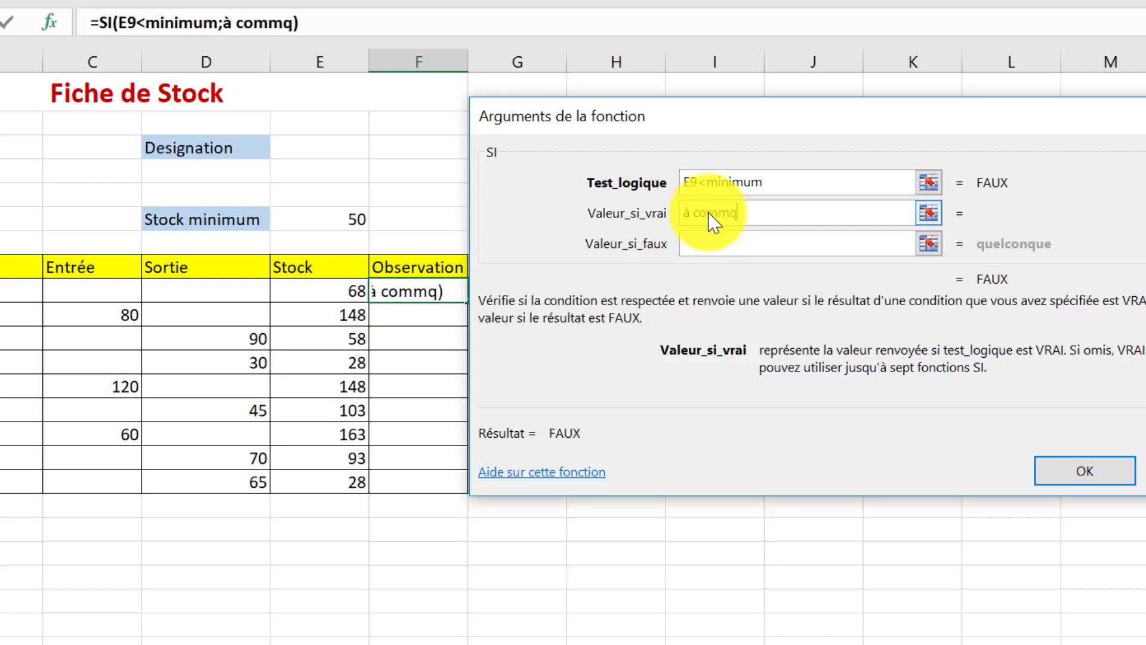
key("BackSpace")
type("ander")
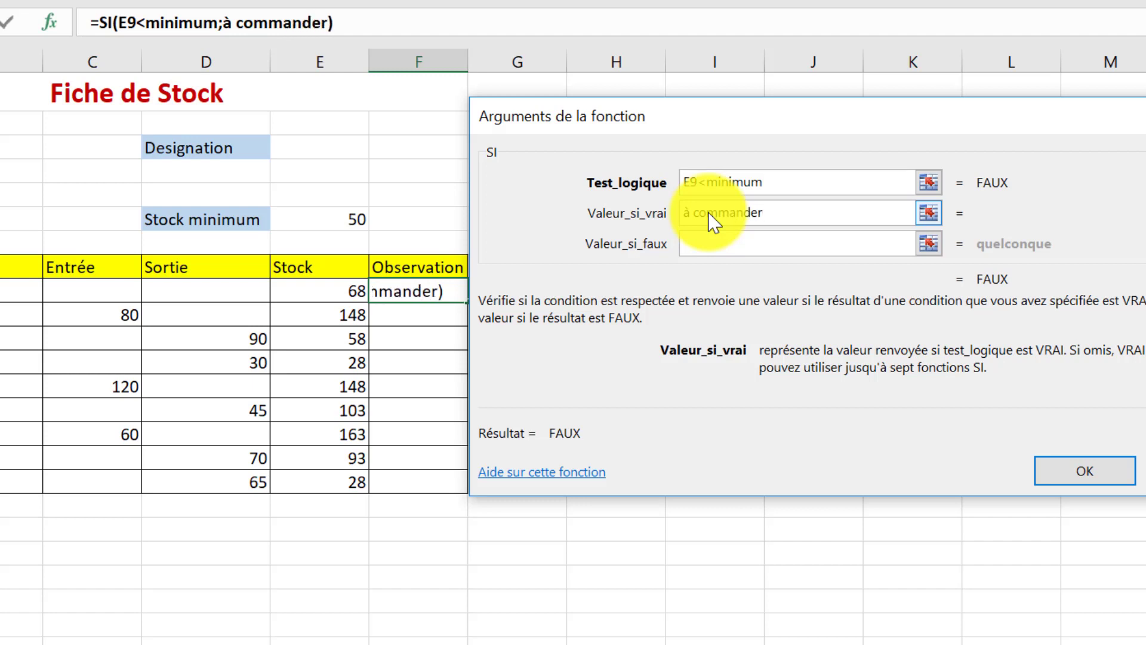
left_click(710, 240)
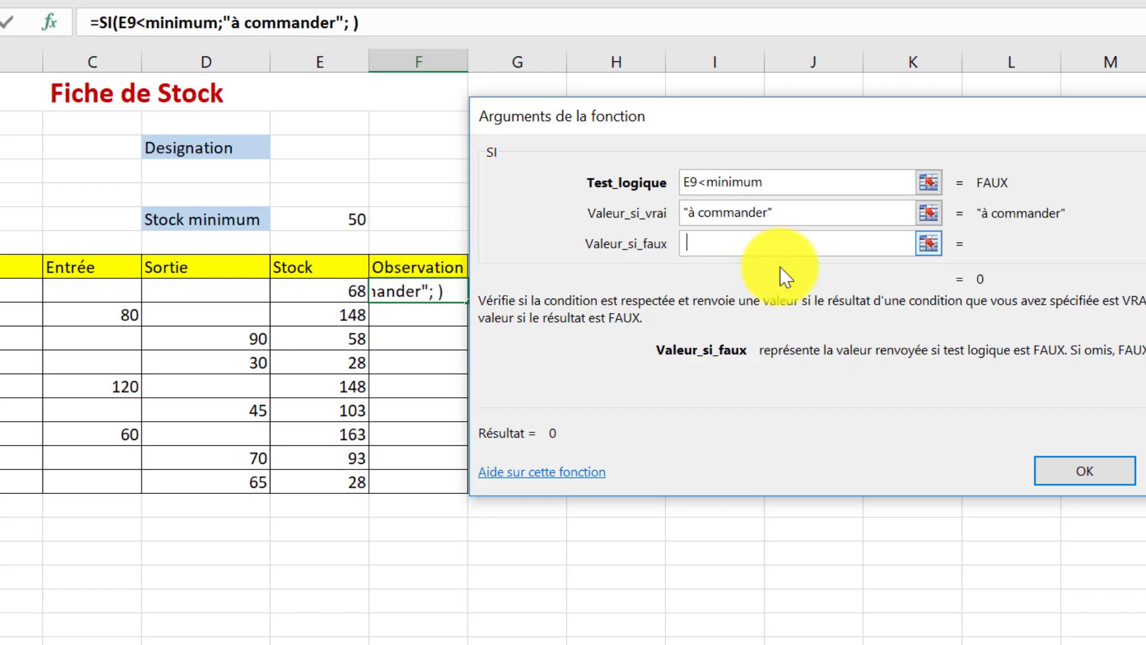
left_click(1055, 474)
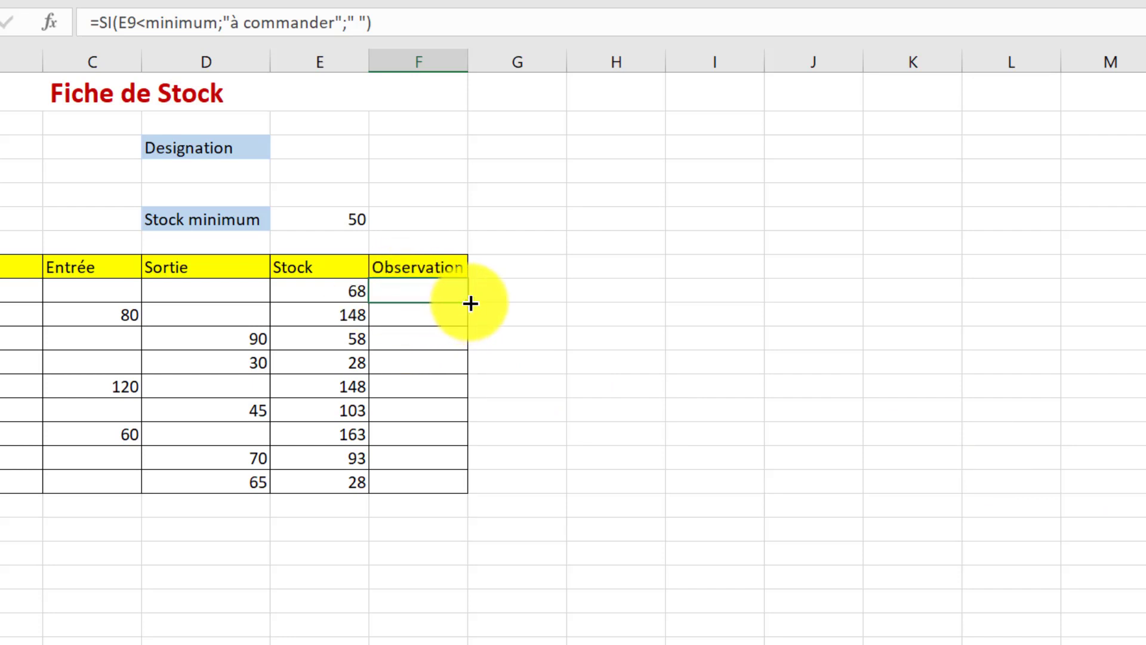
Copy the Observation formula down to the 31-janv row and widen the Observation column to fit "à commander"
left_click_drag(470, 304, 473, 499)
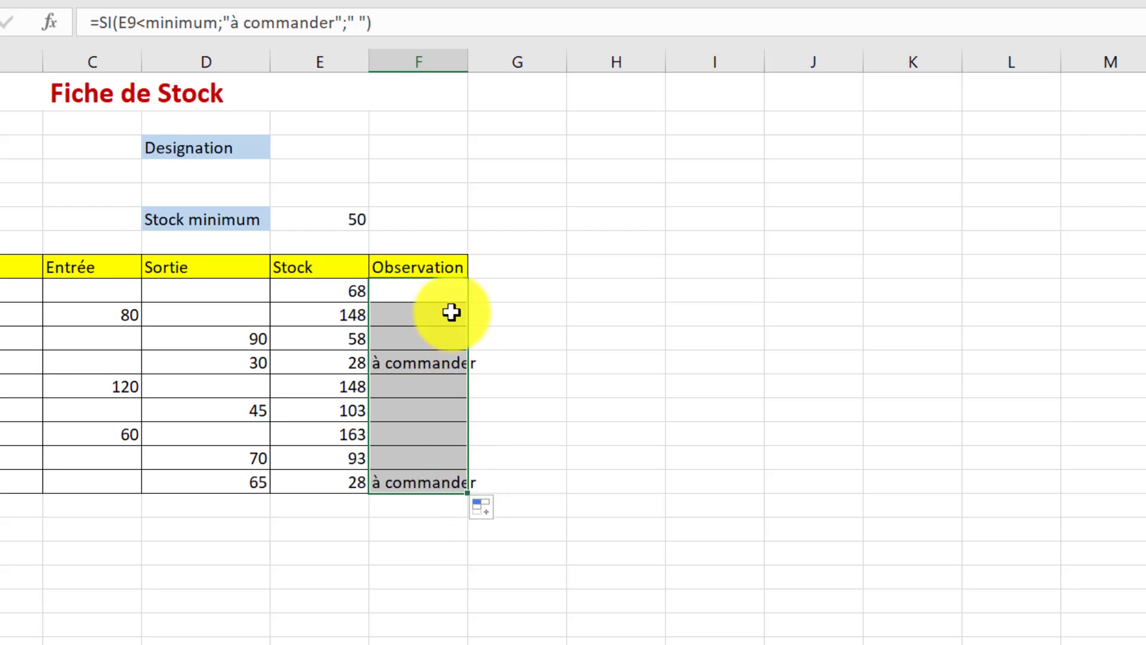
left_click_drag(468, 63, 492, 64)
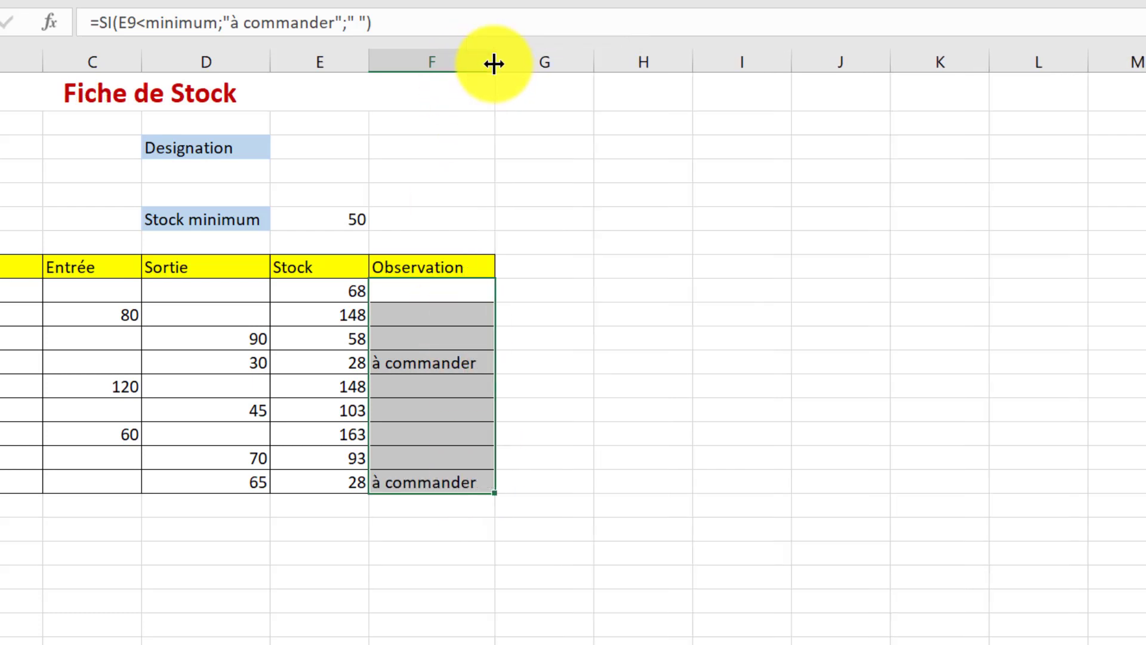
left_click(417, 355)
left_click(414, 481)
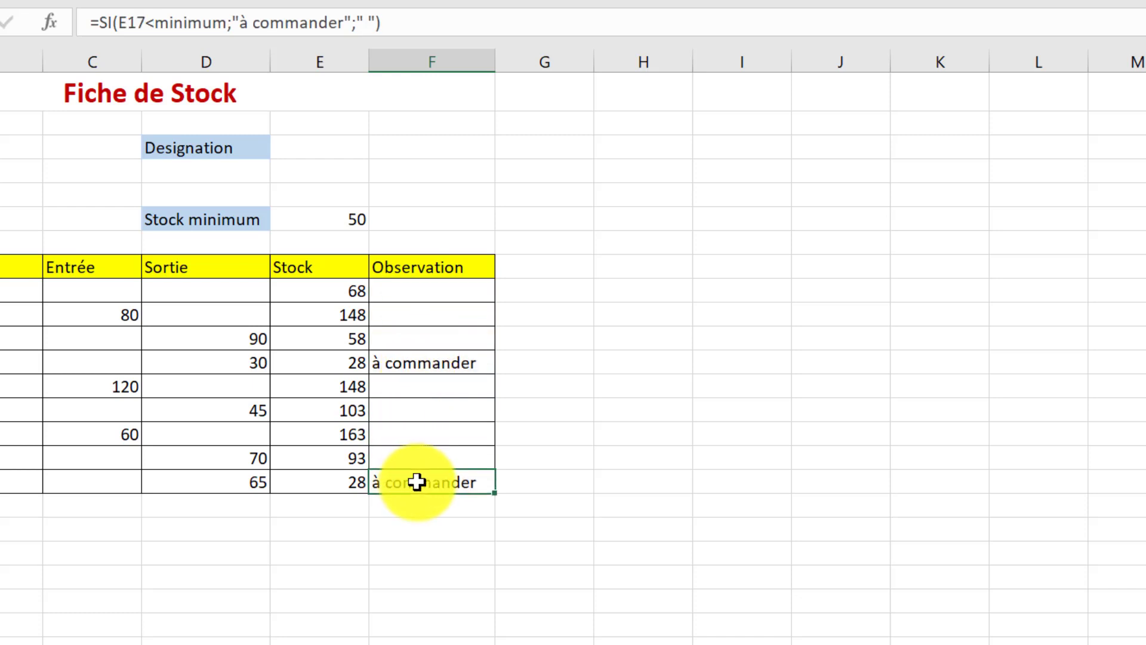
left_click(421, 359)
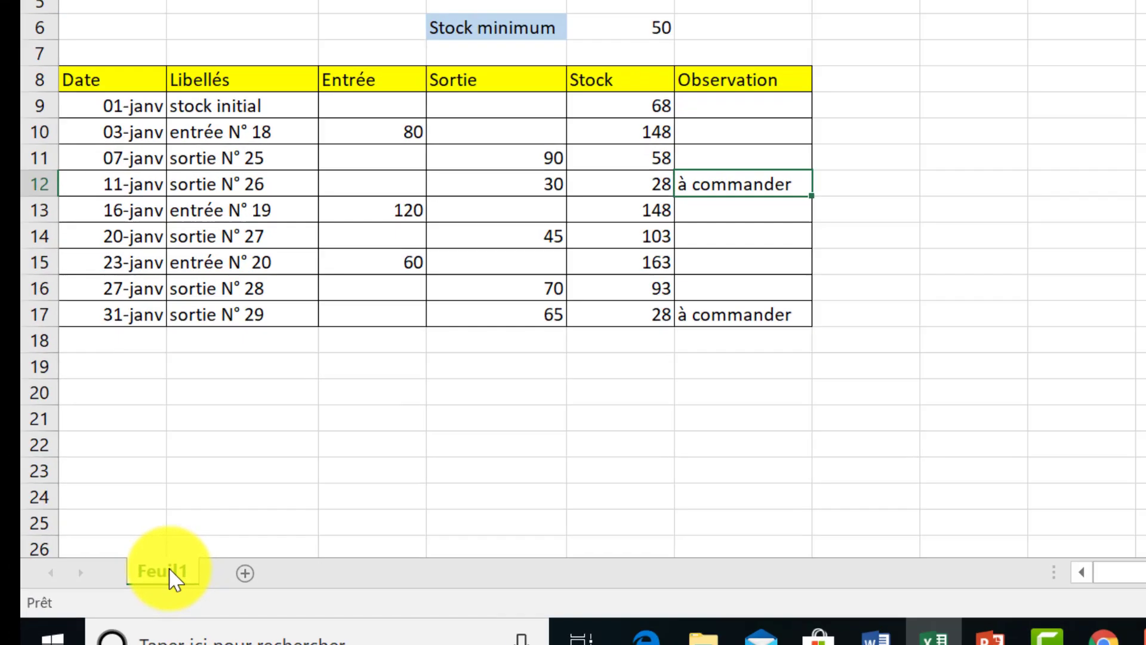
Rename the sheet Feuil1 as Janvier
right_click(90, 609)
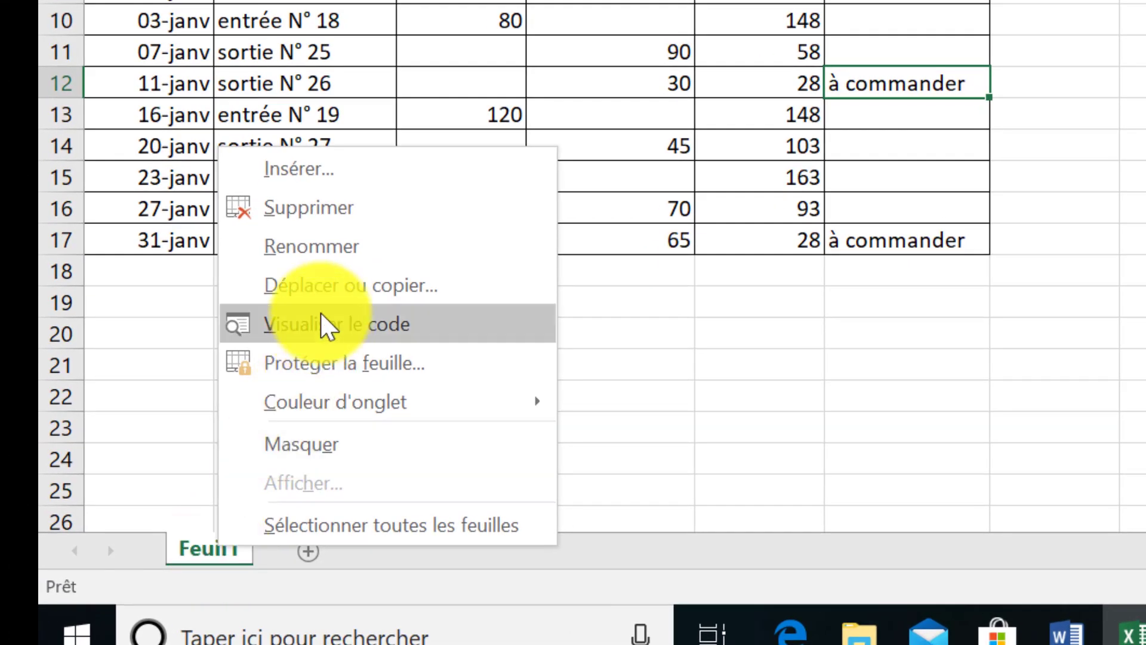
left_click(321, 244)
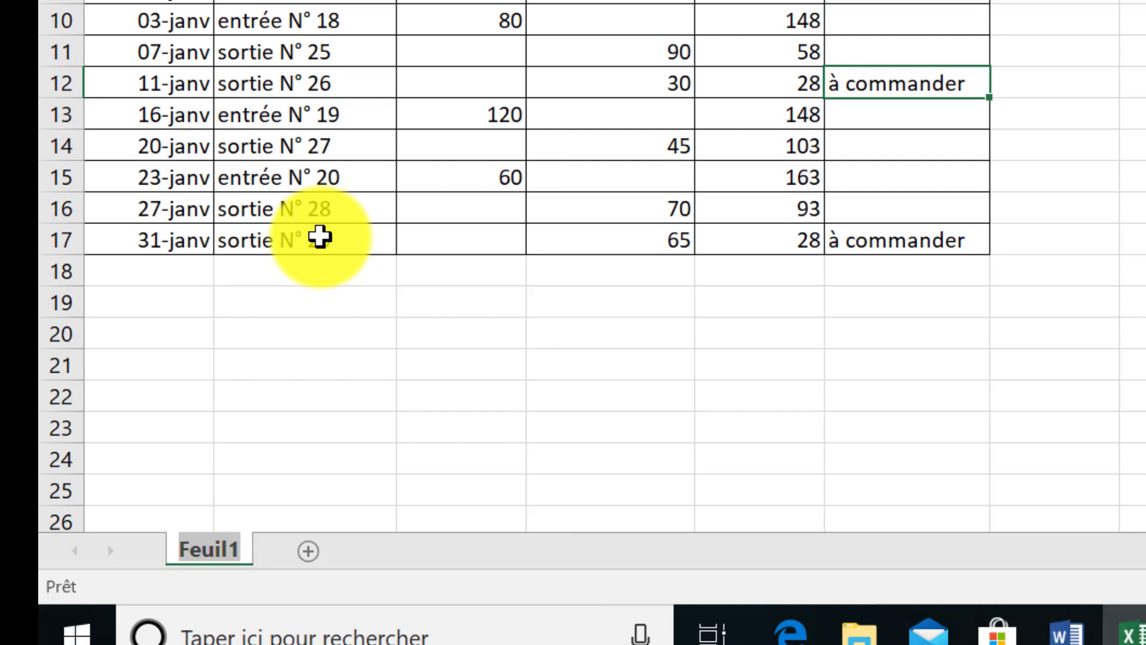
type("J")
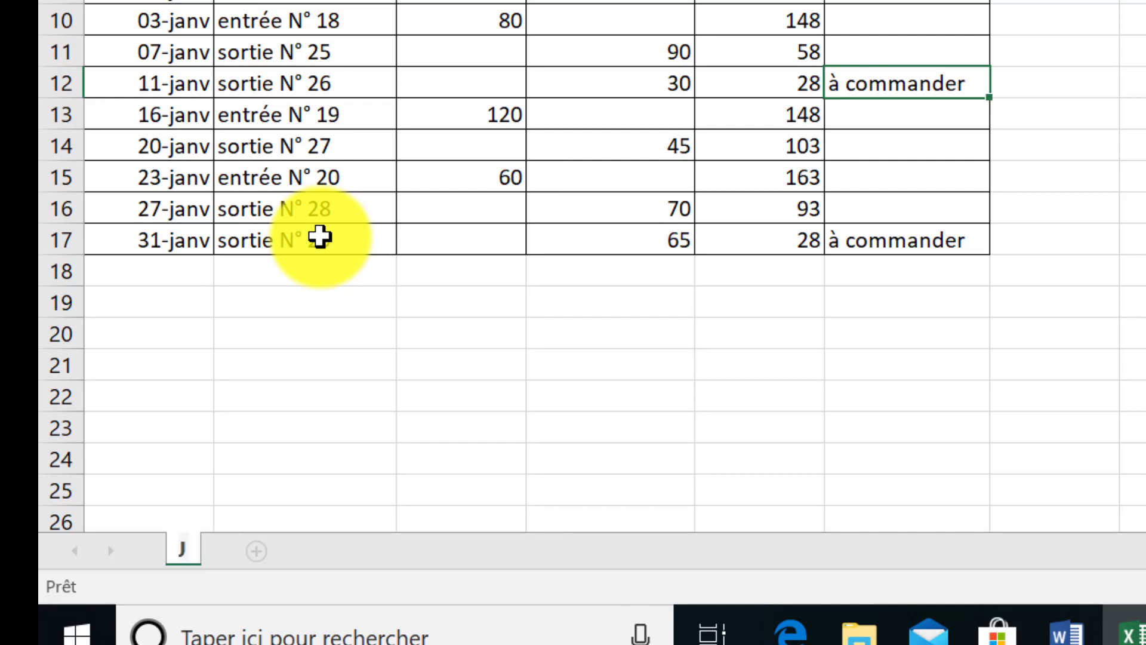
type("anvier")
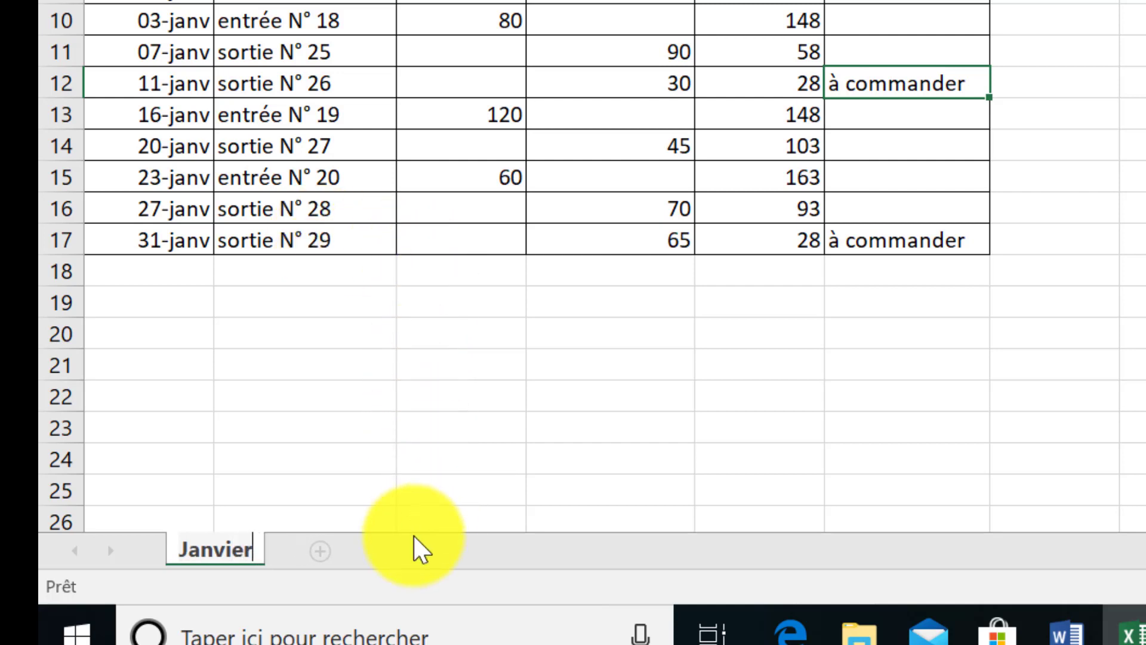
left_click(411, 553)
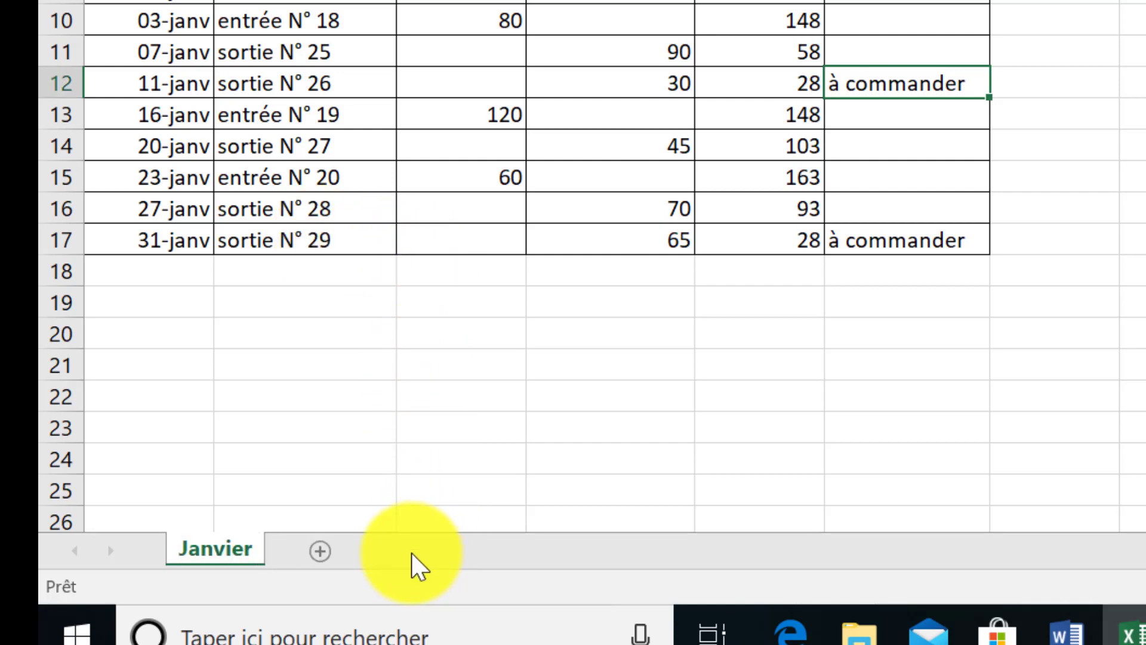
Create a copy of the Janvier sheet in Classeur1, placed after the existing sheet (en dernier)
right_click(231, 546)
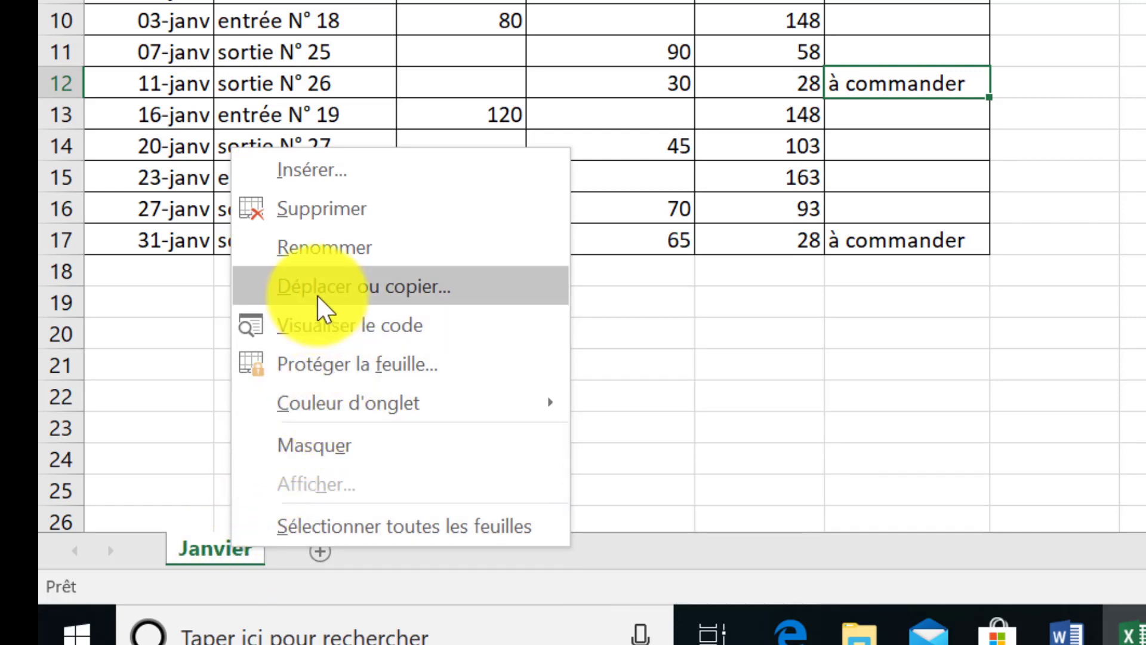
left_click(354, 289)
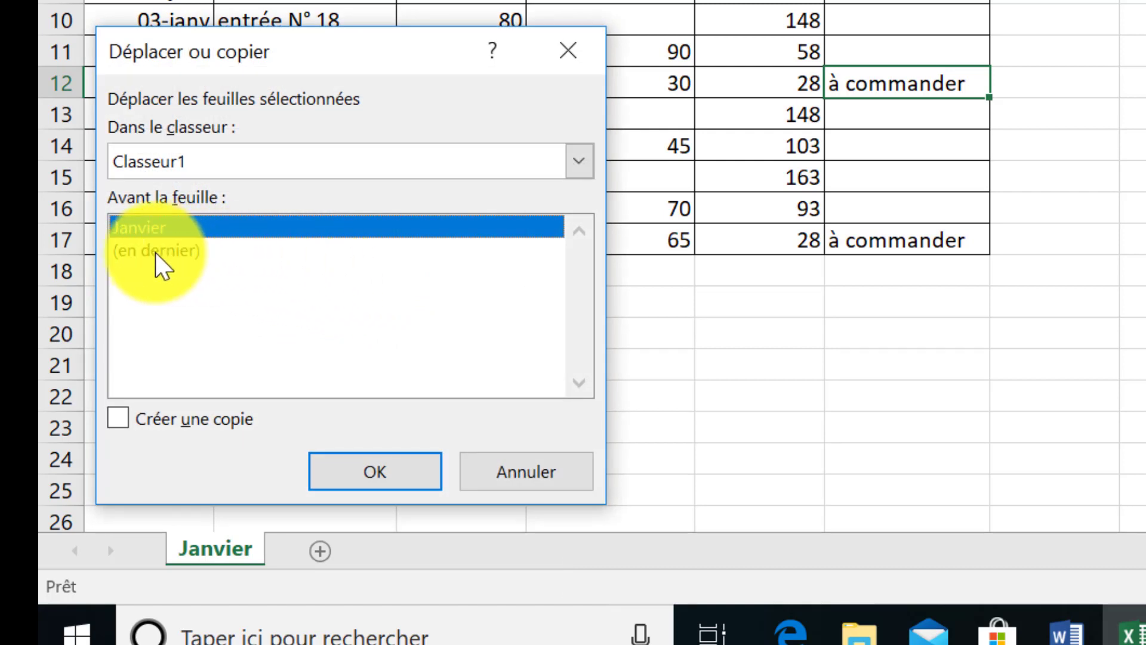
left_click(155, 250)
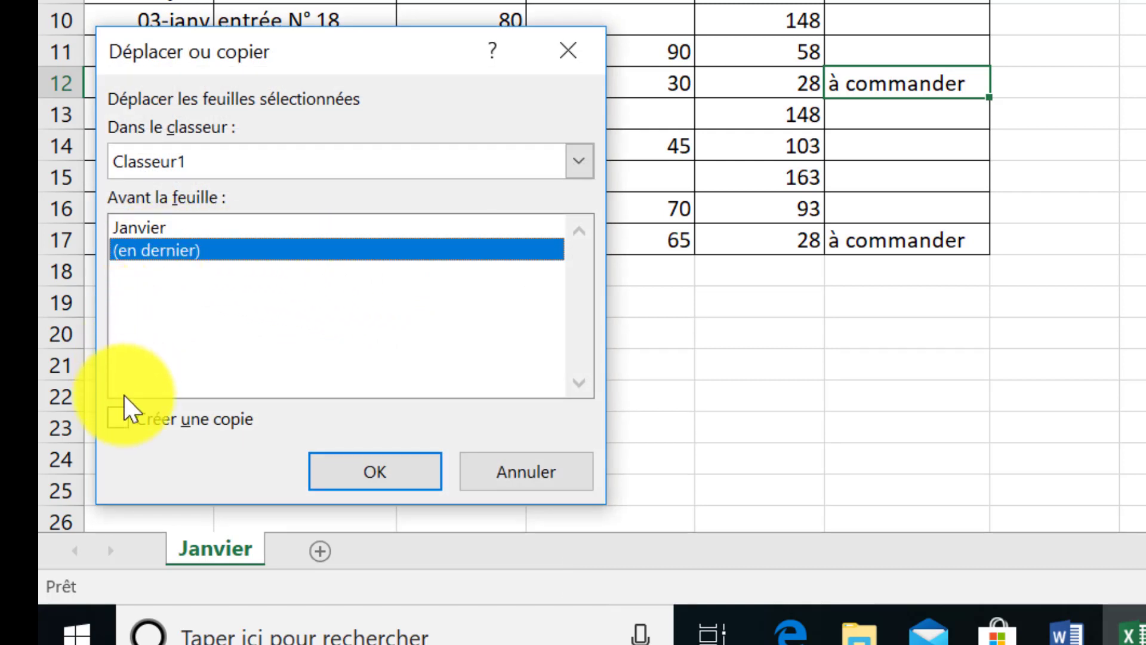
left_click(123, 417)
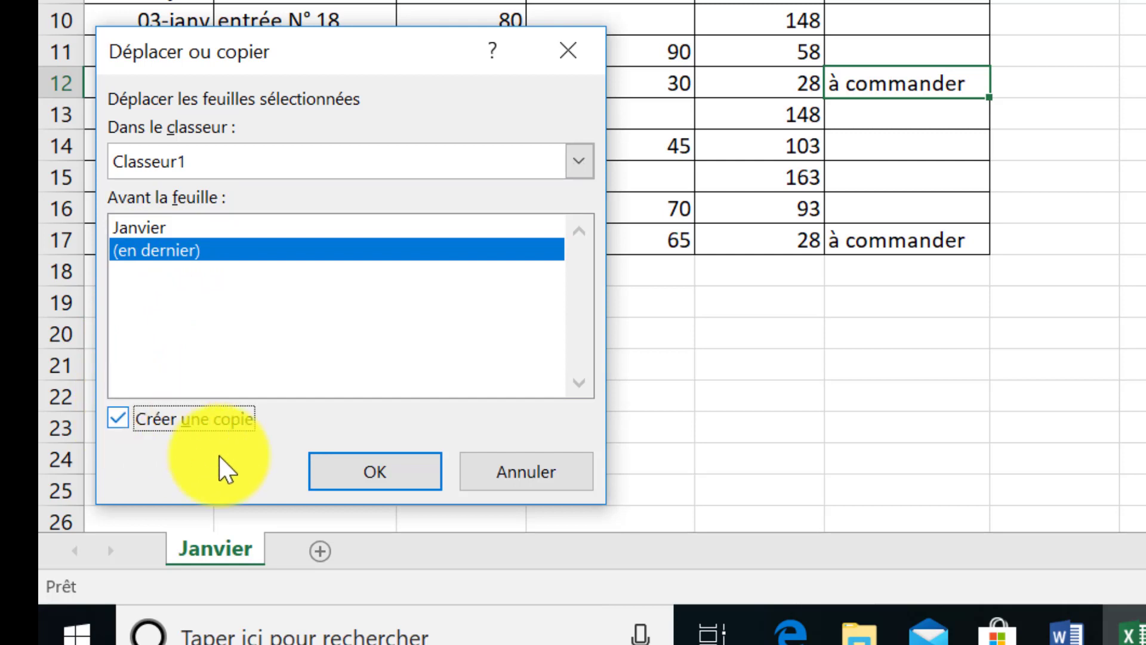
left_click(334, 460)
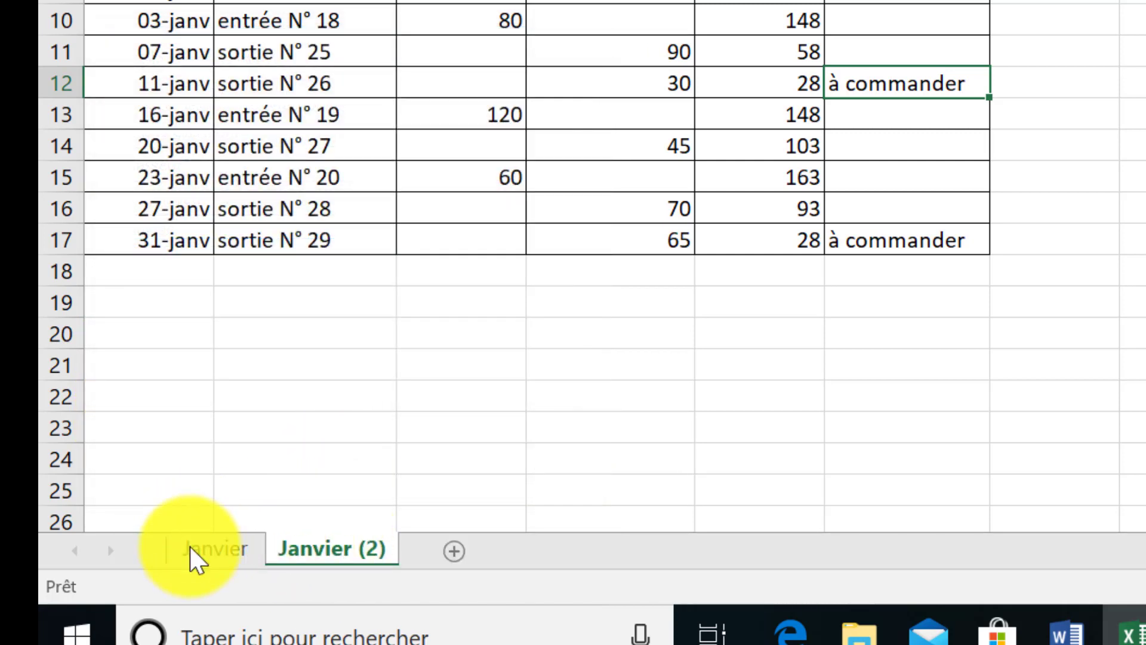
Rename the copied sheet Janvier (2) as Fevrier
double_click(318, 551)
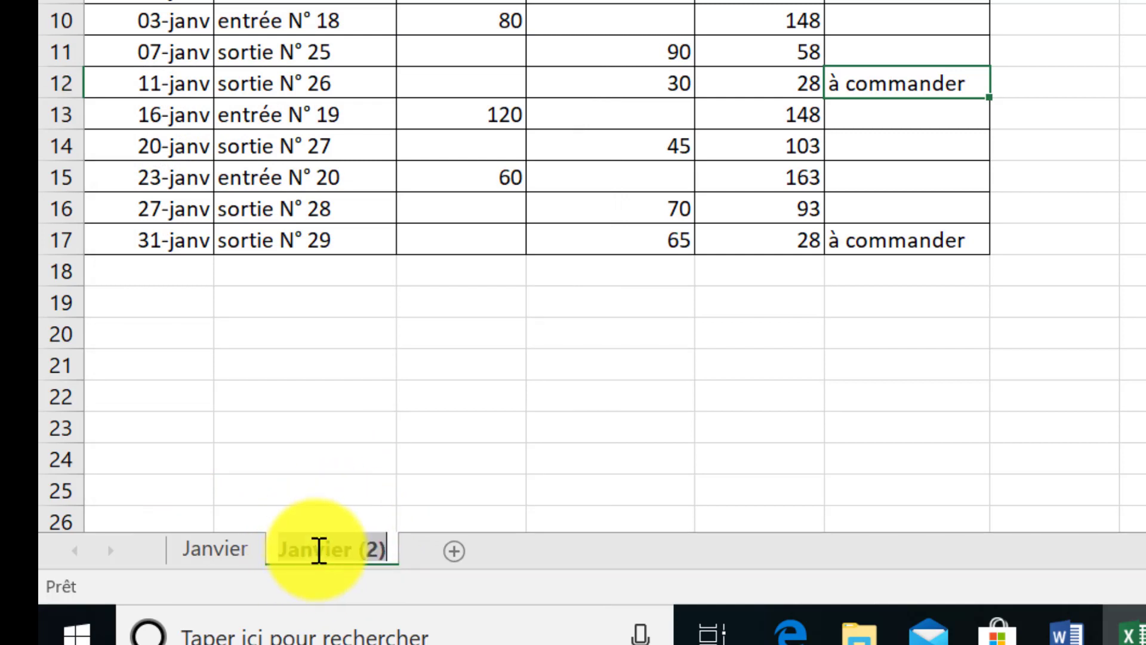
type("Fe")
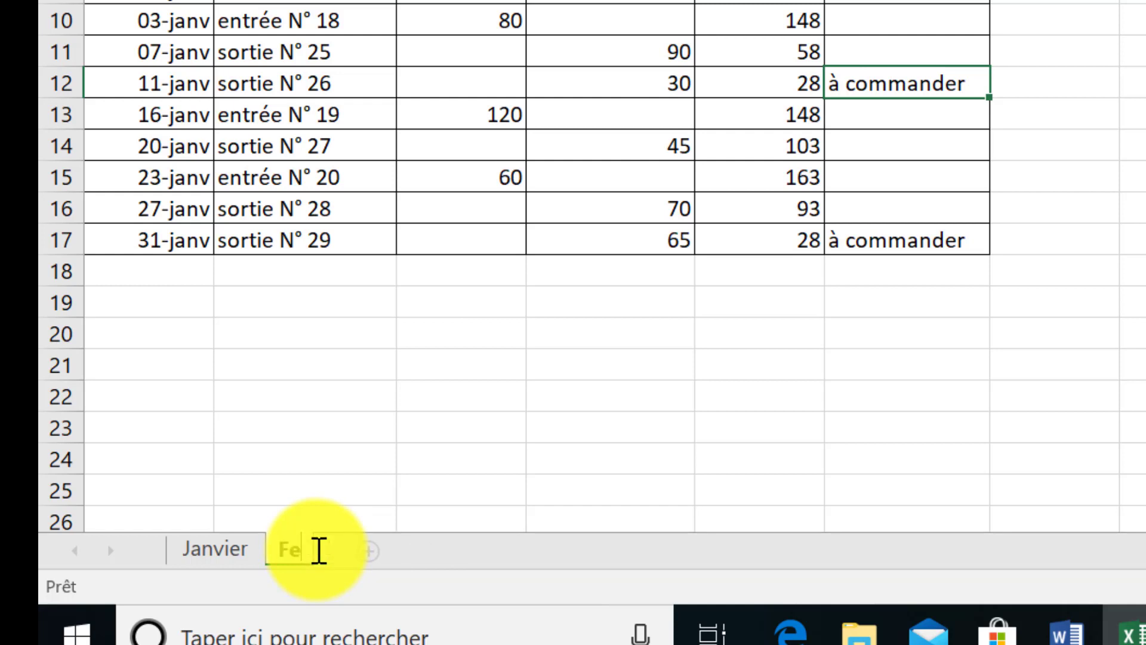
type("vrier")
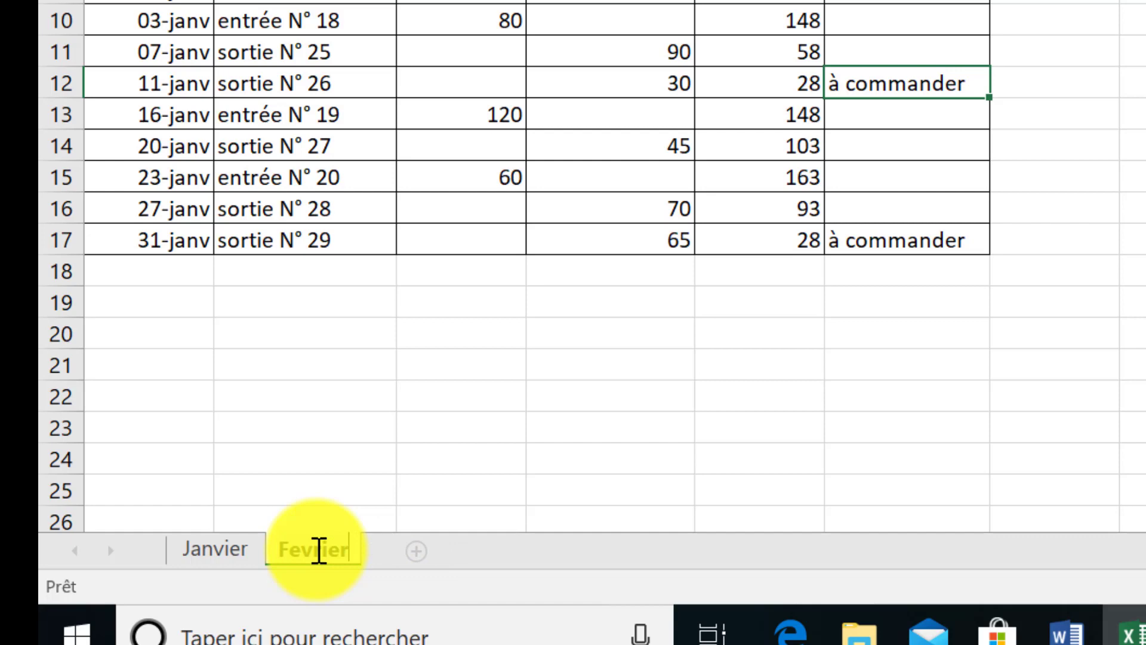
key("Return")
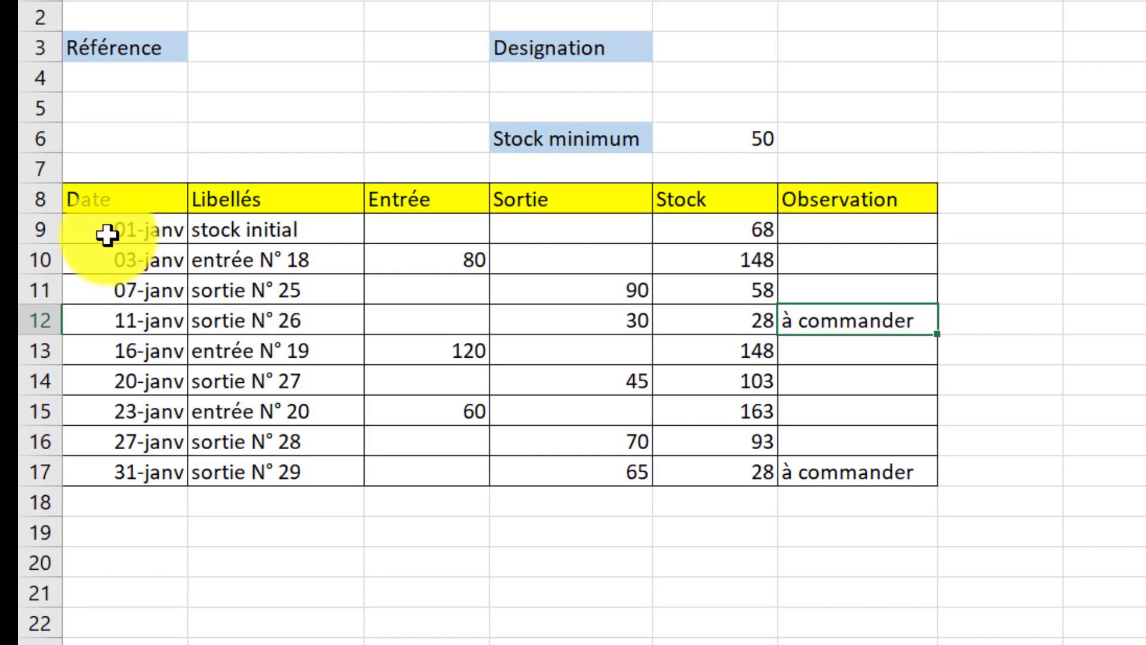
Clear the contents of rows 9 to 17 of the Fevrier stock table, from Date through Observation
left_click_drag(107, 235, 834, 484)
key("Delete")
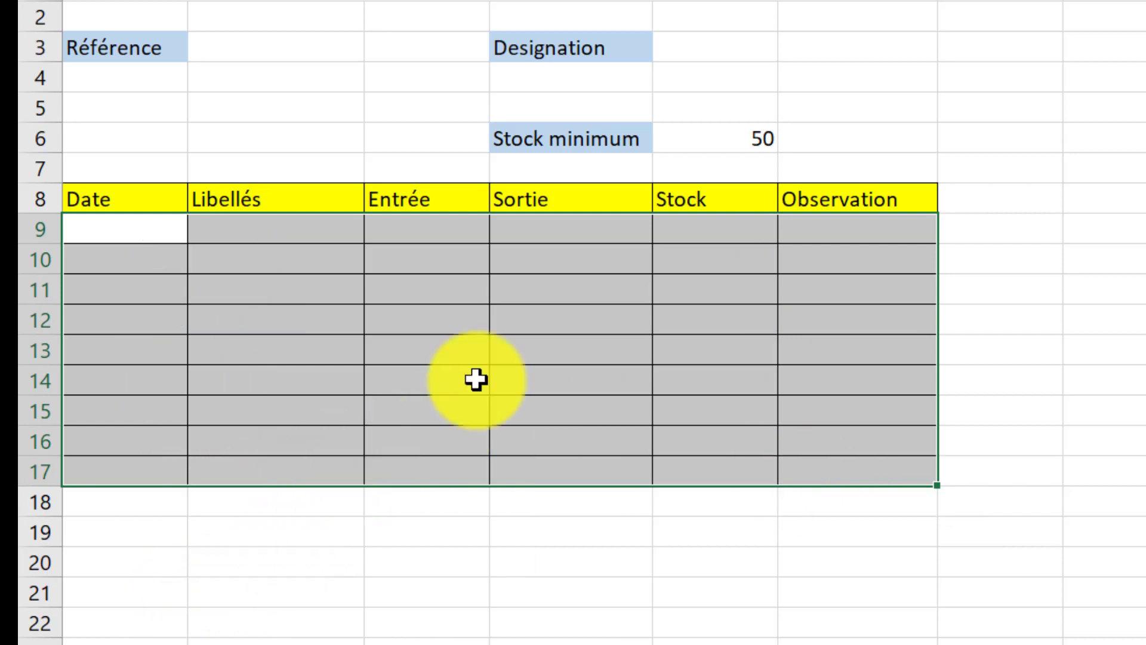
left_click(694, 238)
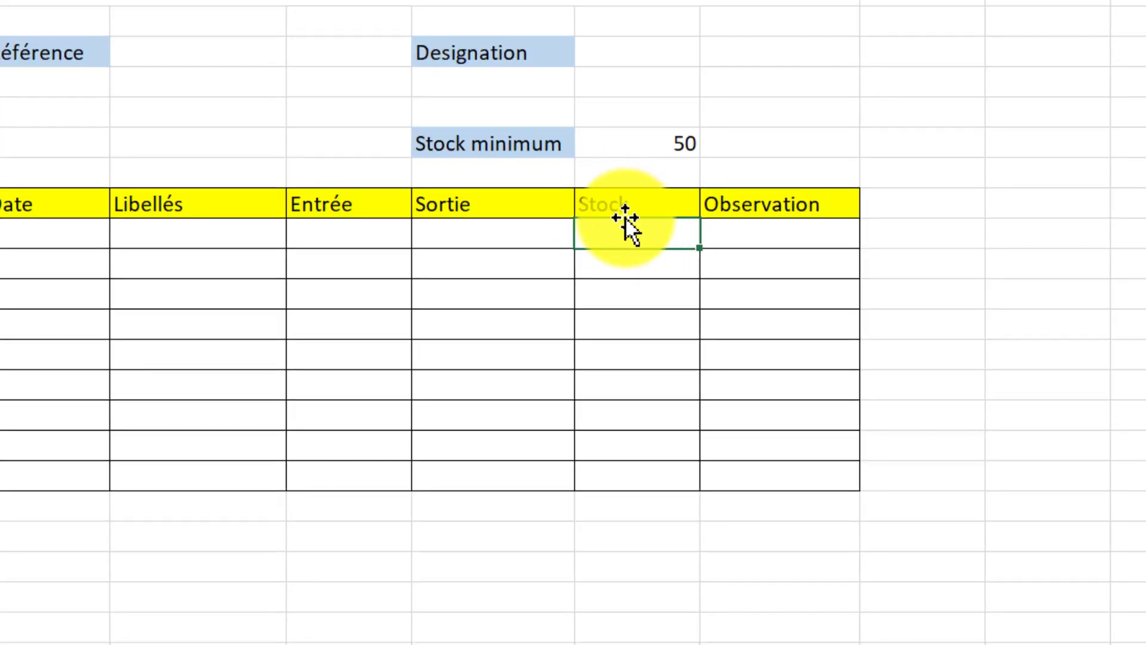
Enter "stock initial" as the Libellés entry in row 9 of the Fevrier sheet
left_click(165, 242)
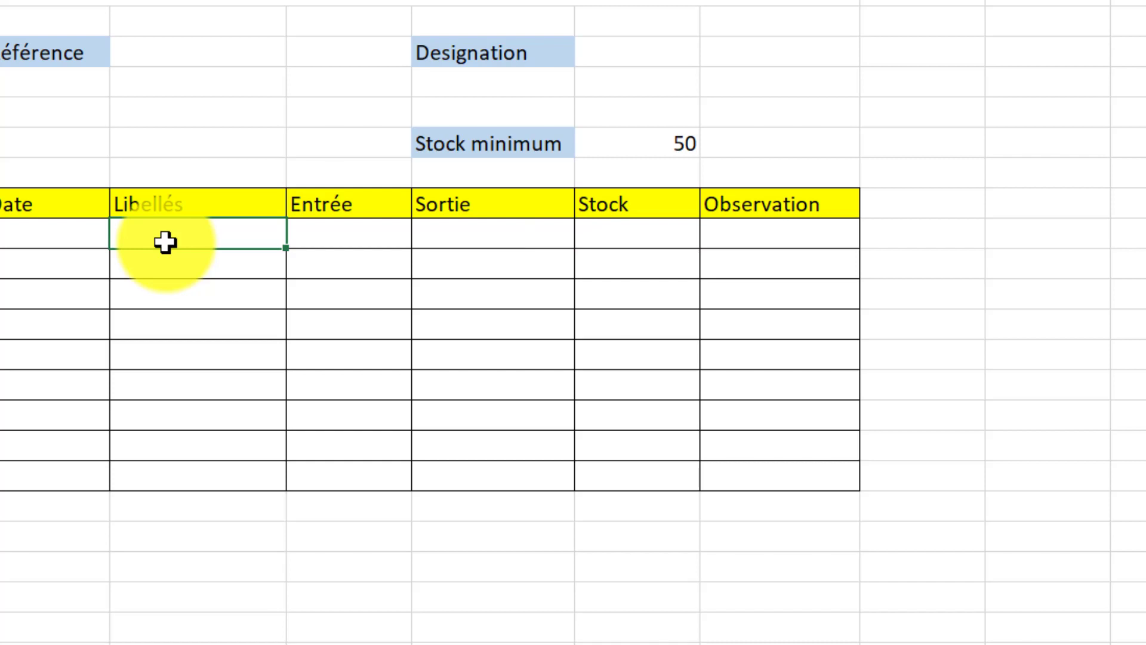
type("stock initial")
Link Fevrier's initial stock in E9 to January's final stock with the formula =Janvier!E17
left_click(606, 243)
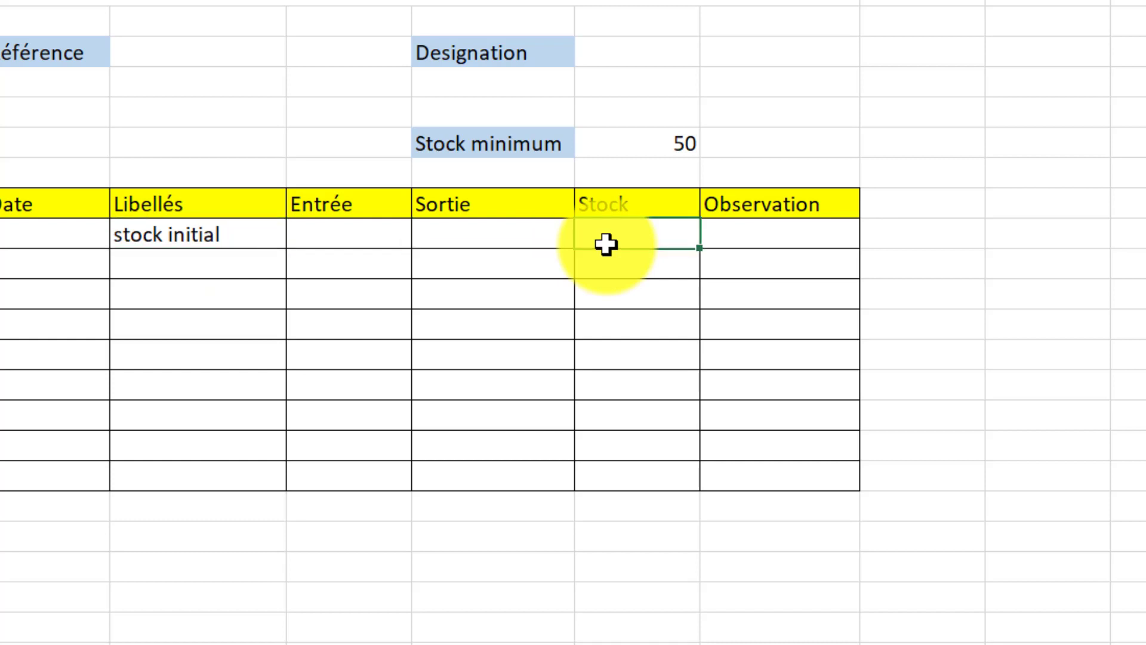
type("=")
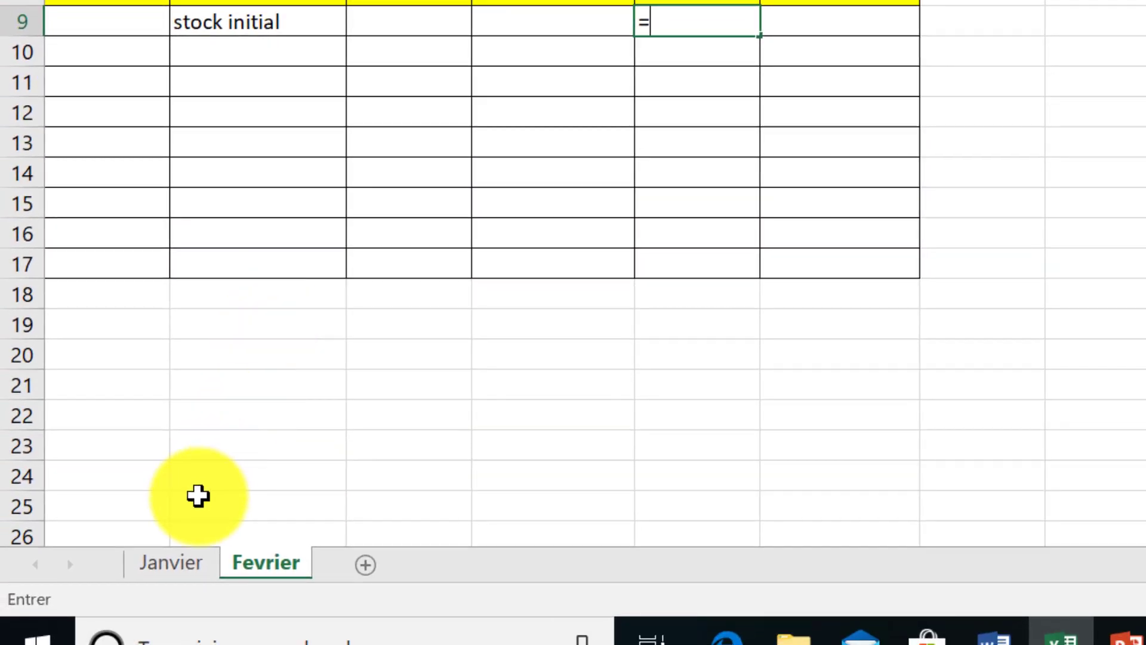
left_click(173, 565)
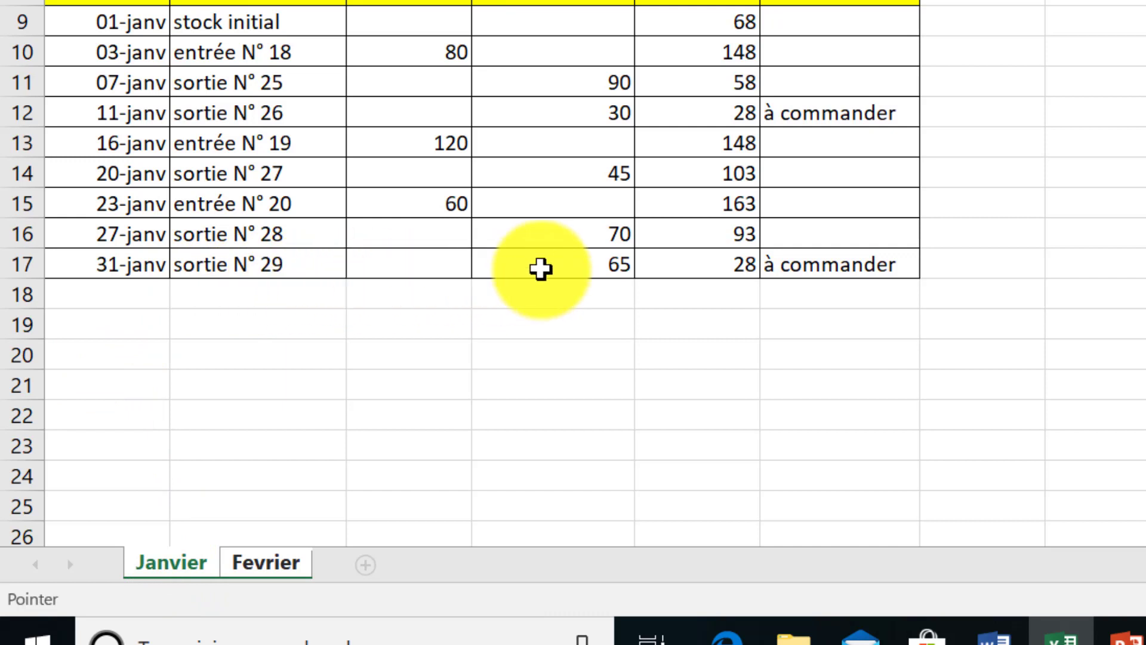
left_click(684, 265)
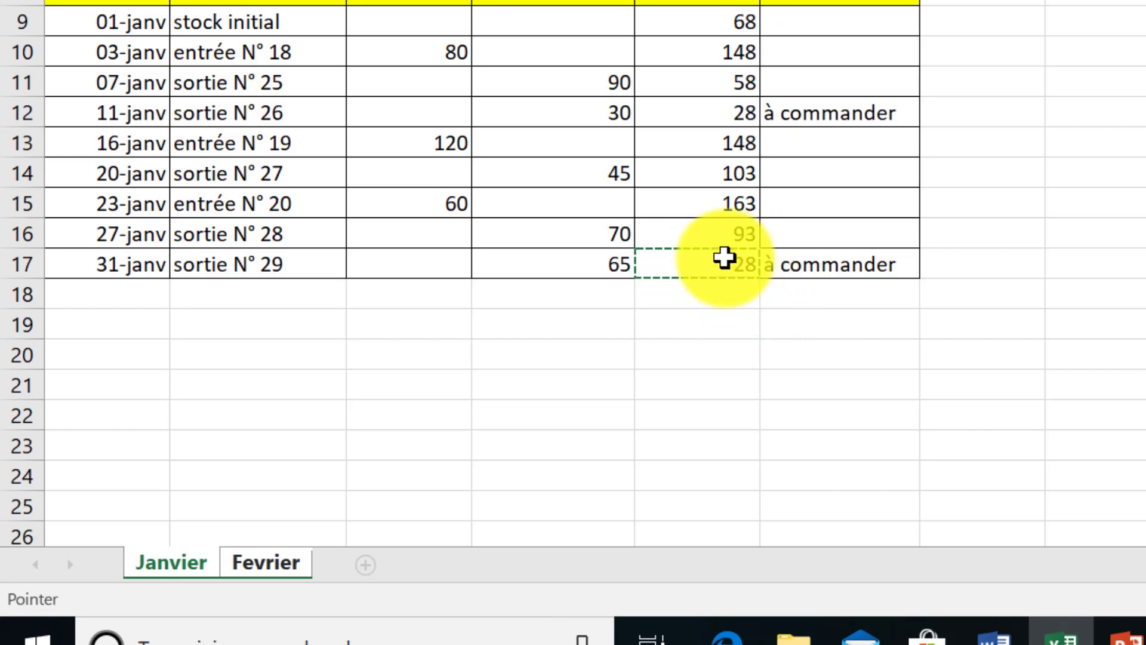
key("ctrl+Page_Down")
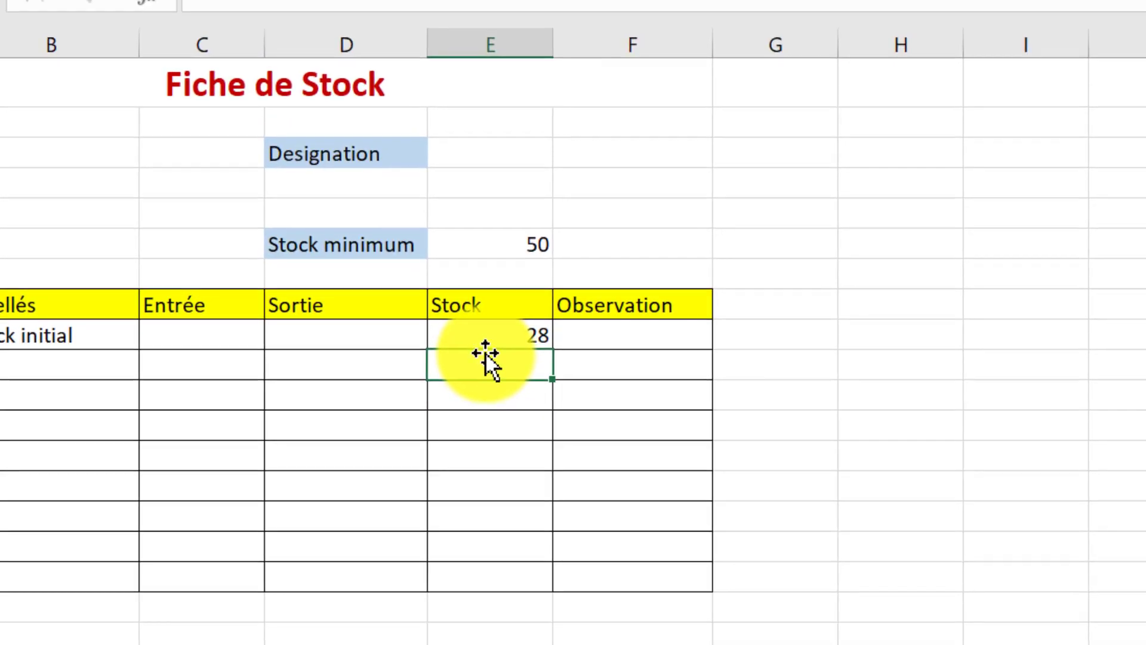
left_click(482, 337)
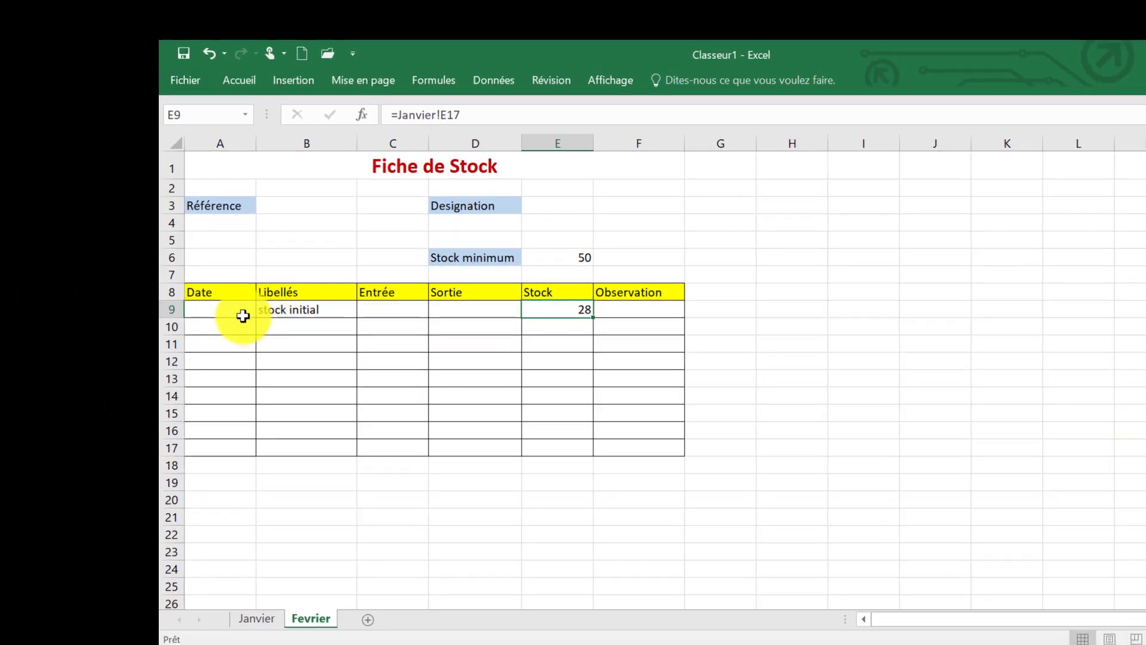
left_click(236, 311)
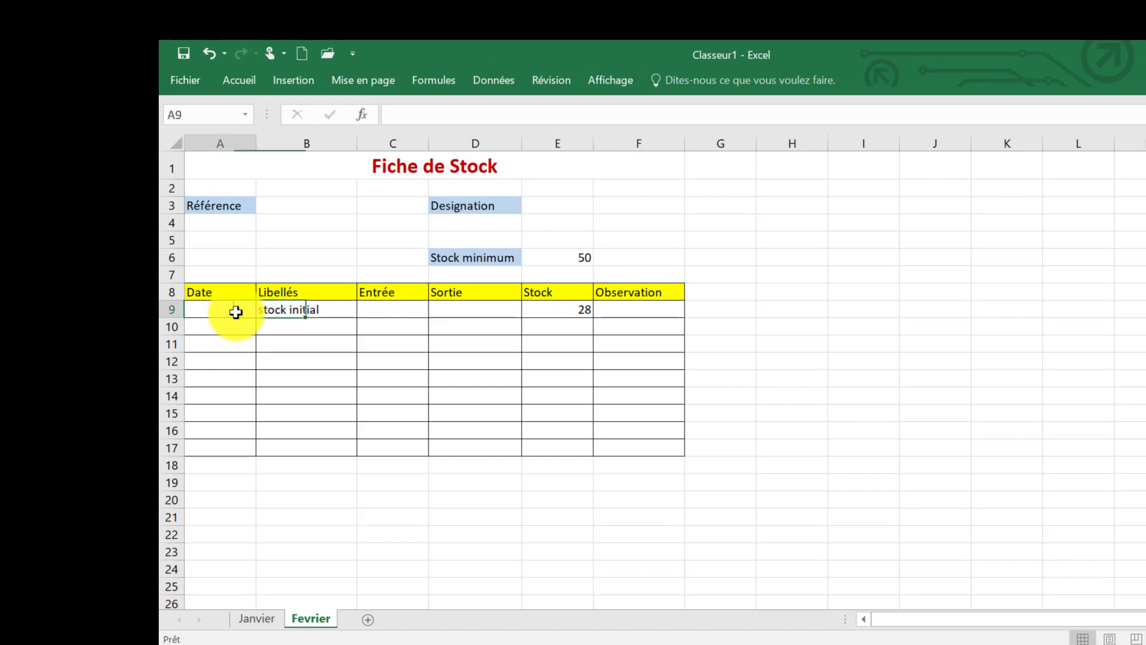
left_click_drag(231, 326, 232, 453)
left_click_drag(299, 330, 309, 451)
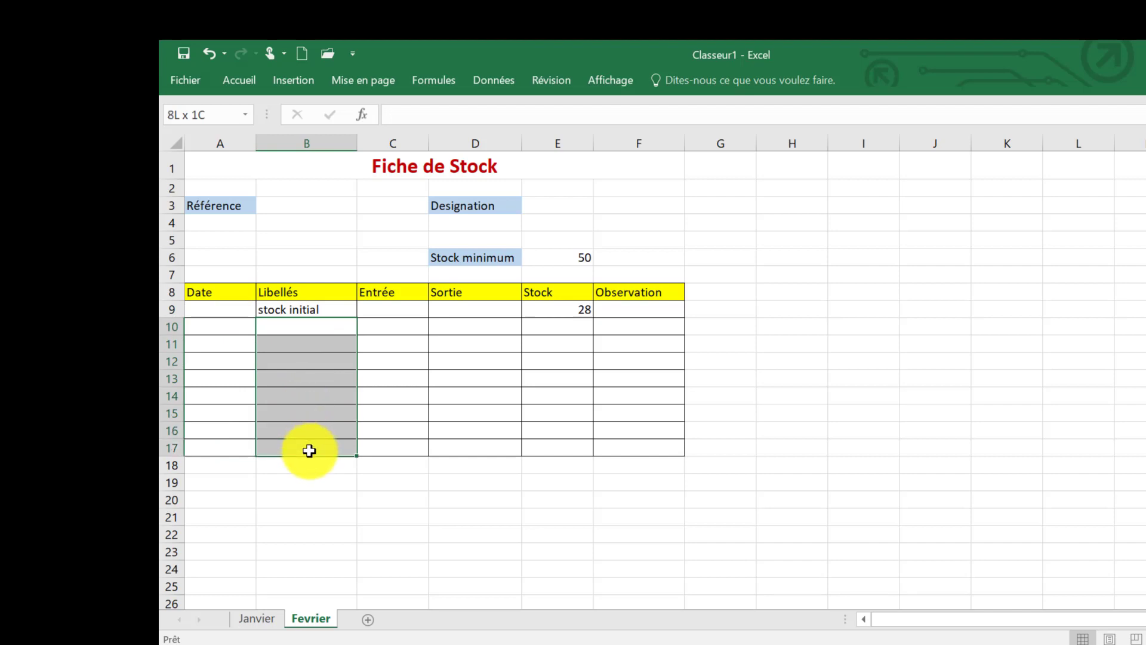